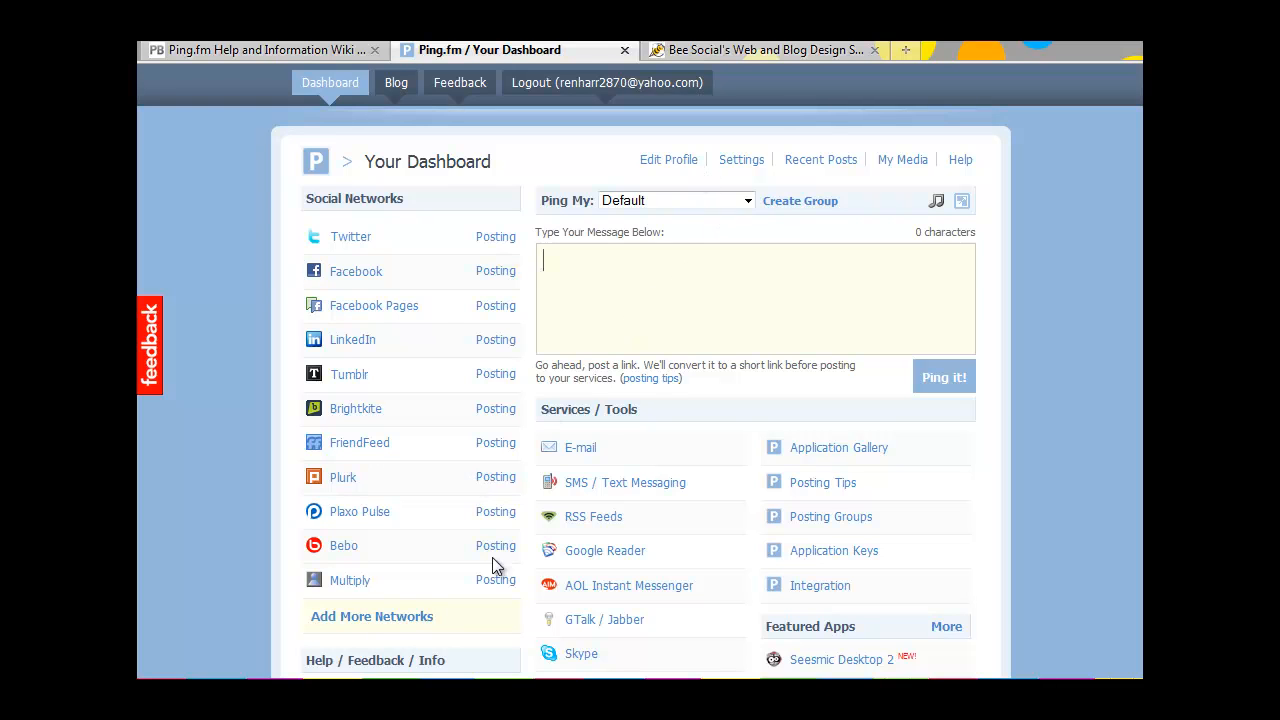
- Open the service settings and submit the Twitter posting options with status updates and micro-blogs enabled
{"action": "left_click", "coordinate": [744, 162]}
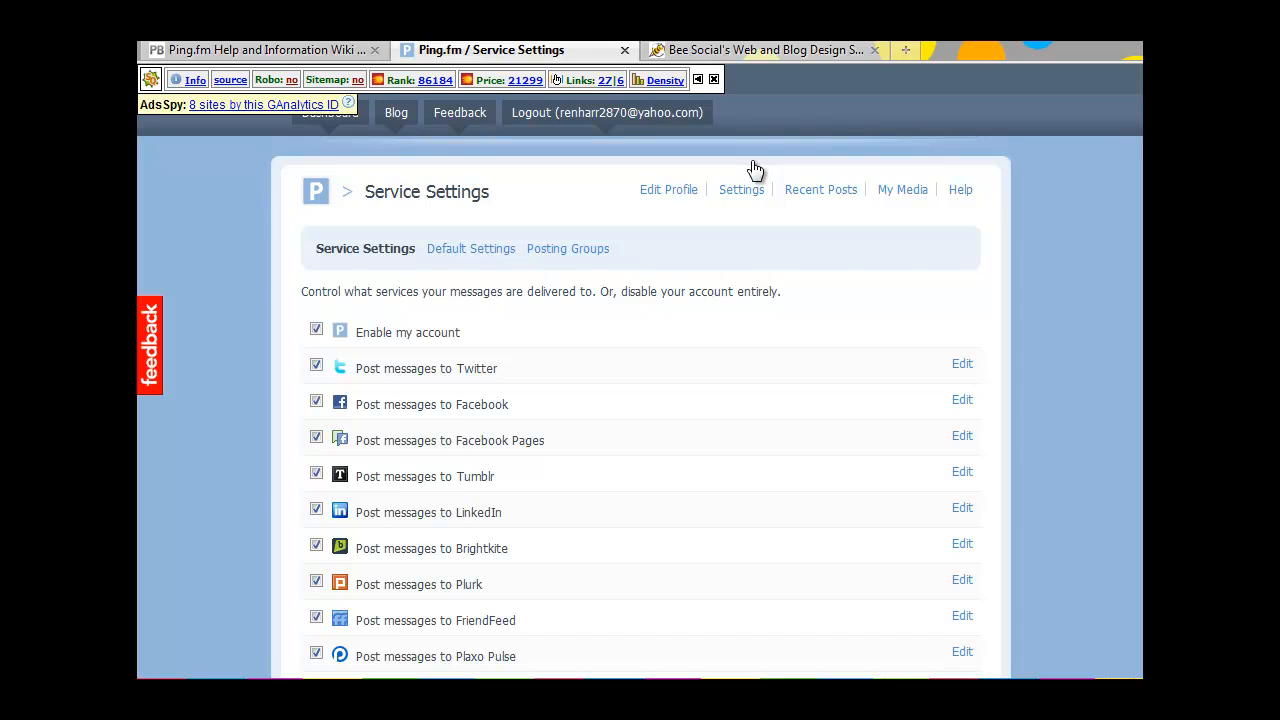
{"action": "scroll", "coordinate": [1140, 230], "scroll_direction": "down", "scroll_amount": 3}
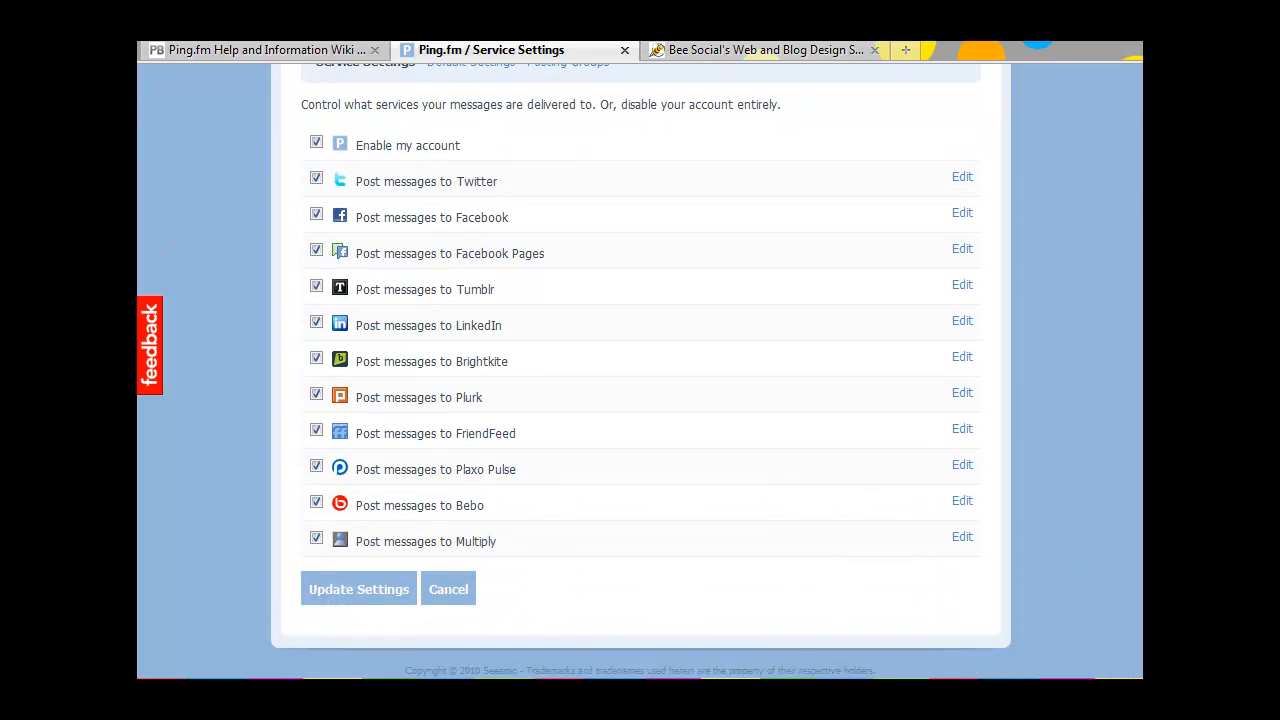
{"action": "scroll", "coordinate": [640, 374], "scroll_direction": "up", "scroll_amount": 1}
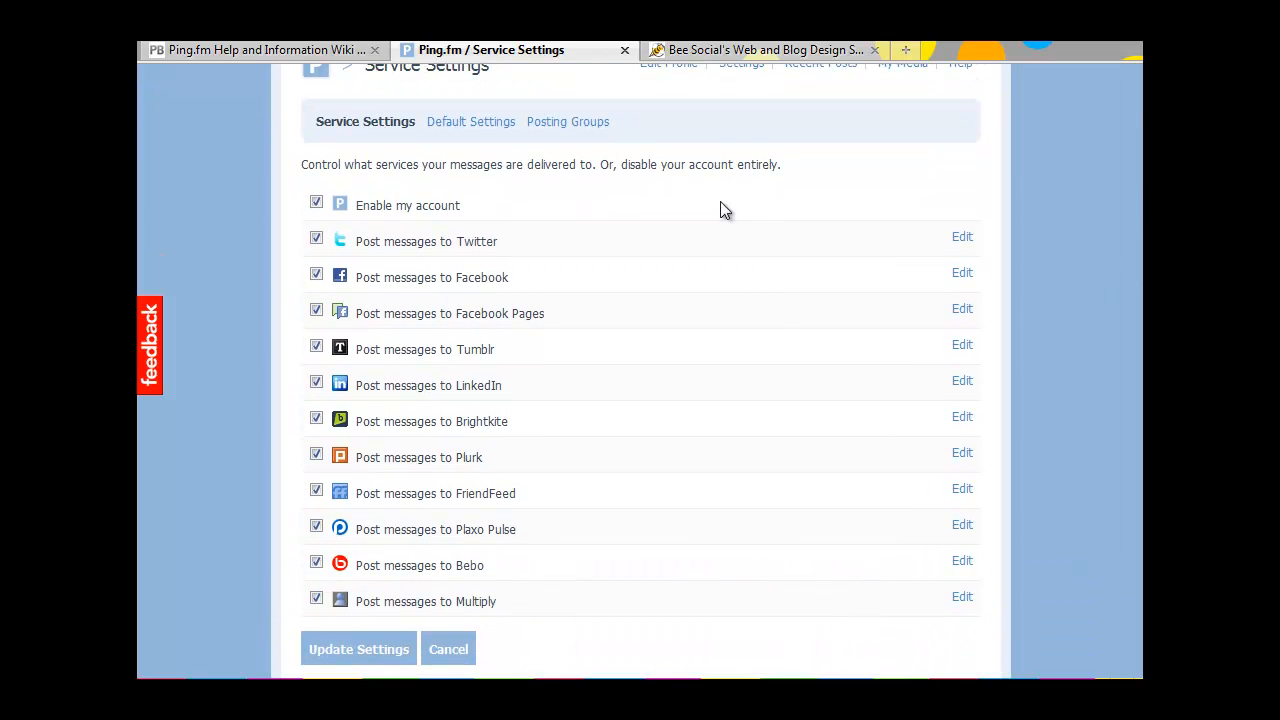
{"action": "left_click", "coordinate": [967, 240]}
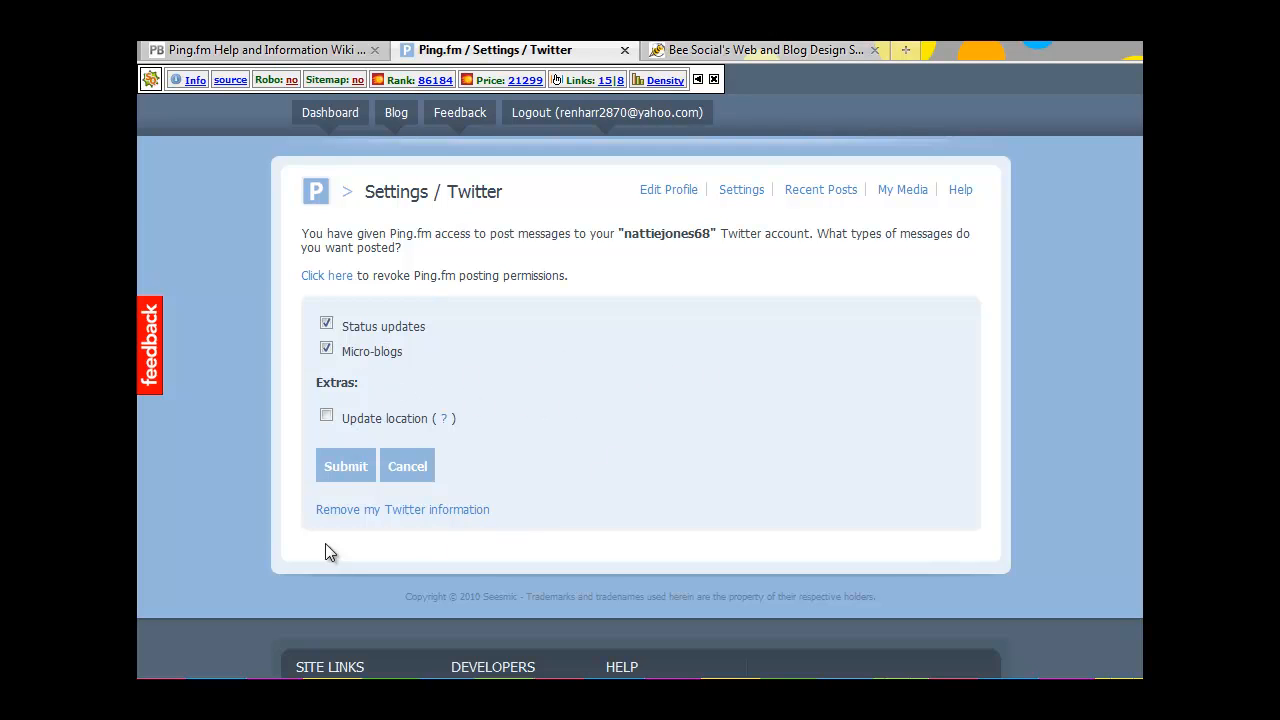
{"action": "left_click", "coordinate": [346, 466]}
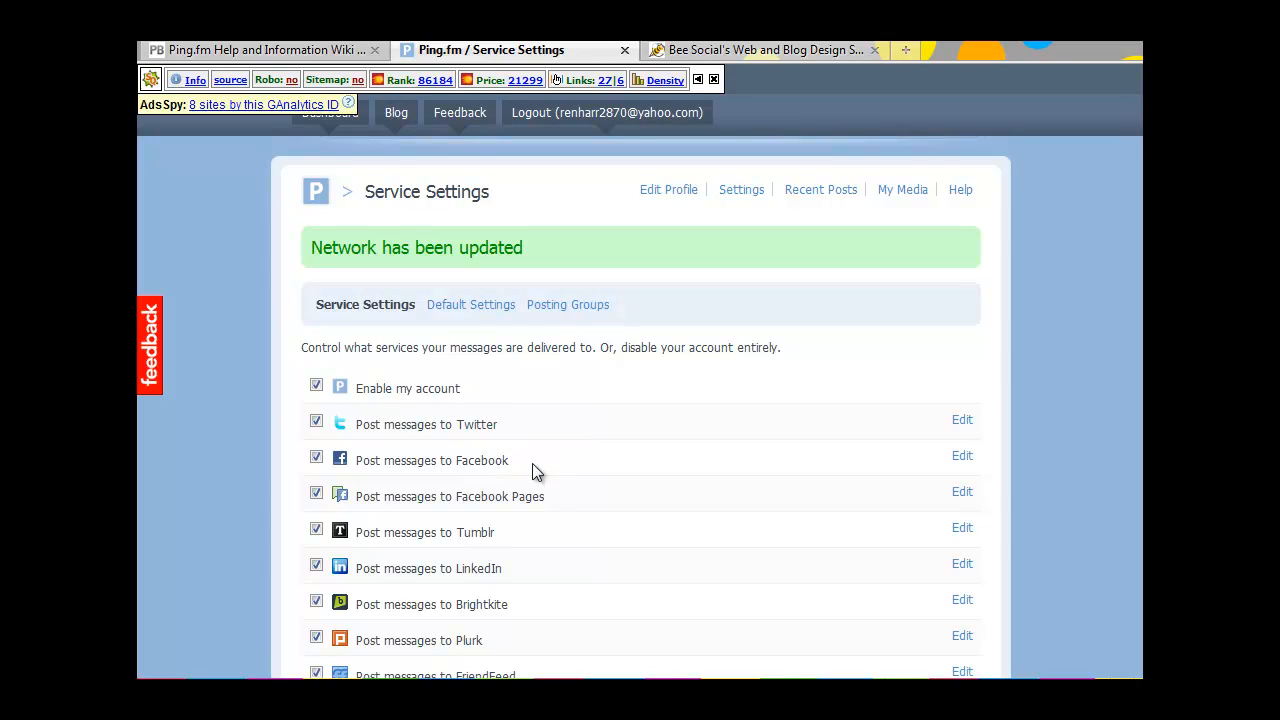
- Review the posting options of the Facebook and LinkedIn services
{"action": "left_click", "coordinate": [962, 458]}
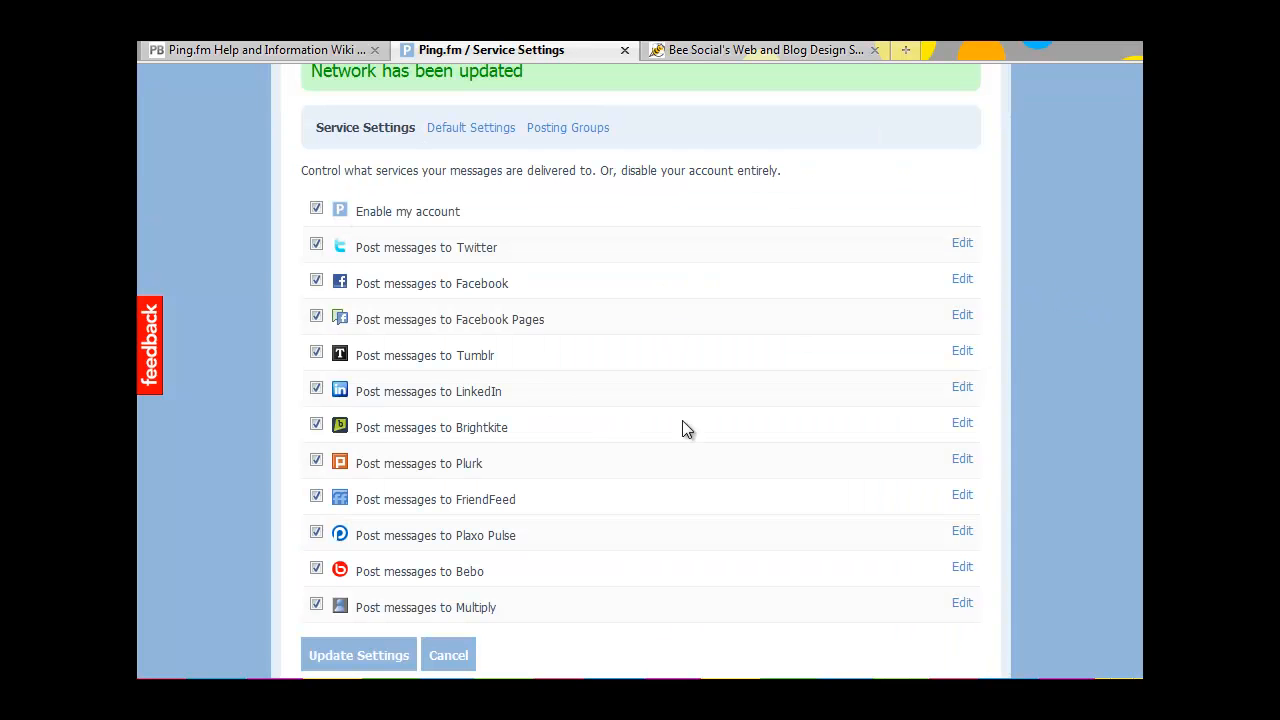
{"action": "left_click", "coordinate": [960, 389]}
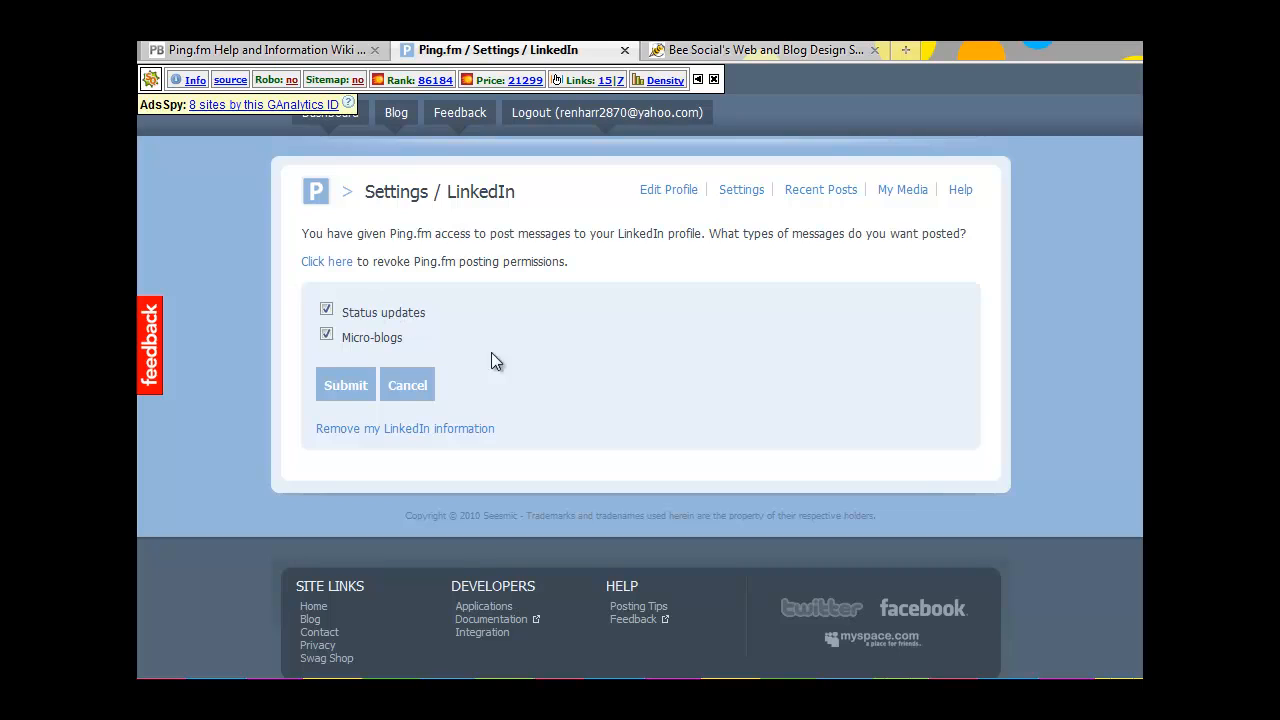
{"action": "key", "text": "alt+Left"}
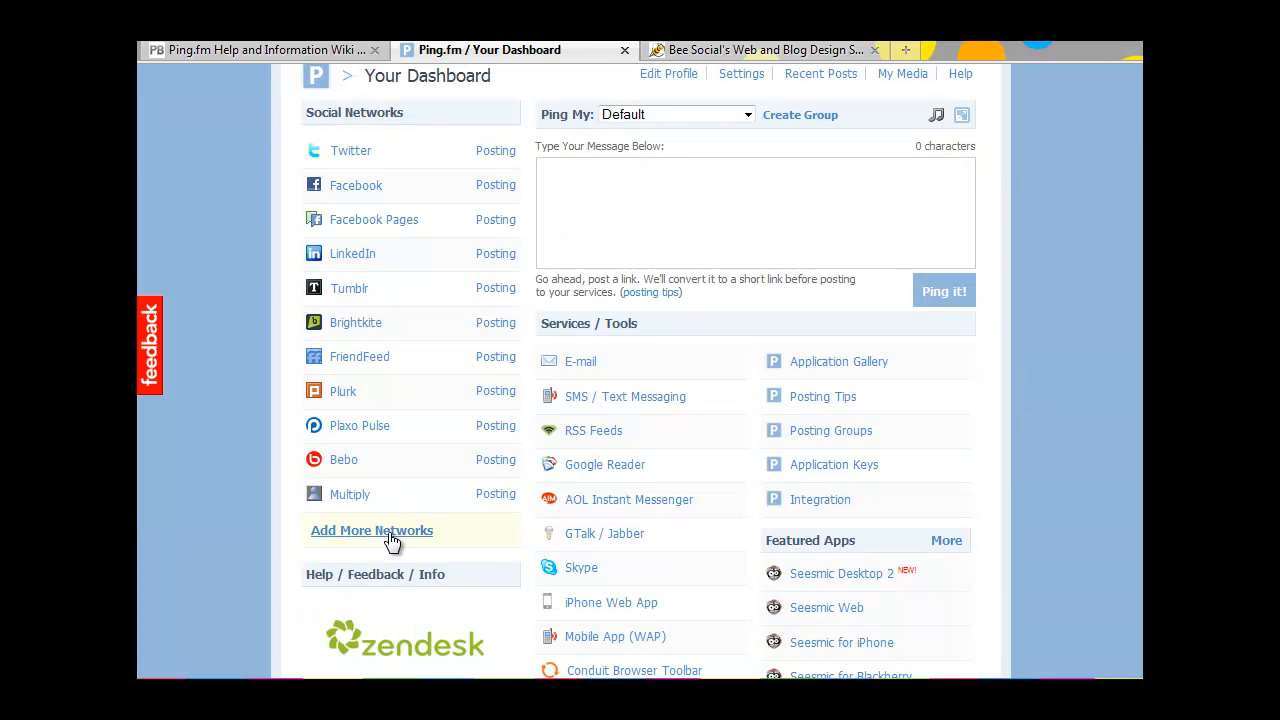
- Add the Posterous network for status updates, micro-blogging and blogging, and submit the selection of its Posterous site
{"action": "left_click", "coordinate": [389, 528]}
{"action": "scroll", "coordinate": [640, 400], "scroll_direction": "down", "scroll_amount": 2}
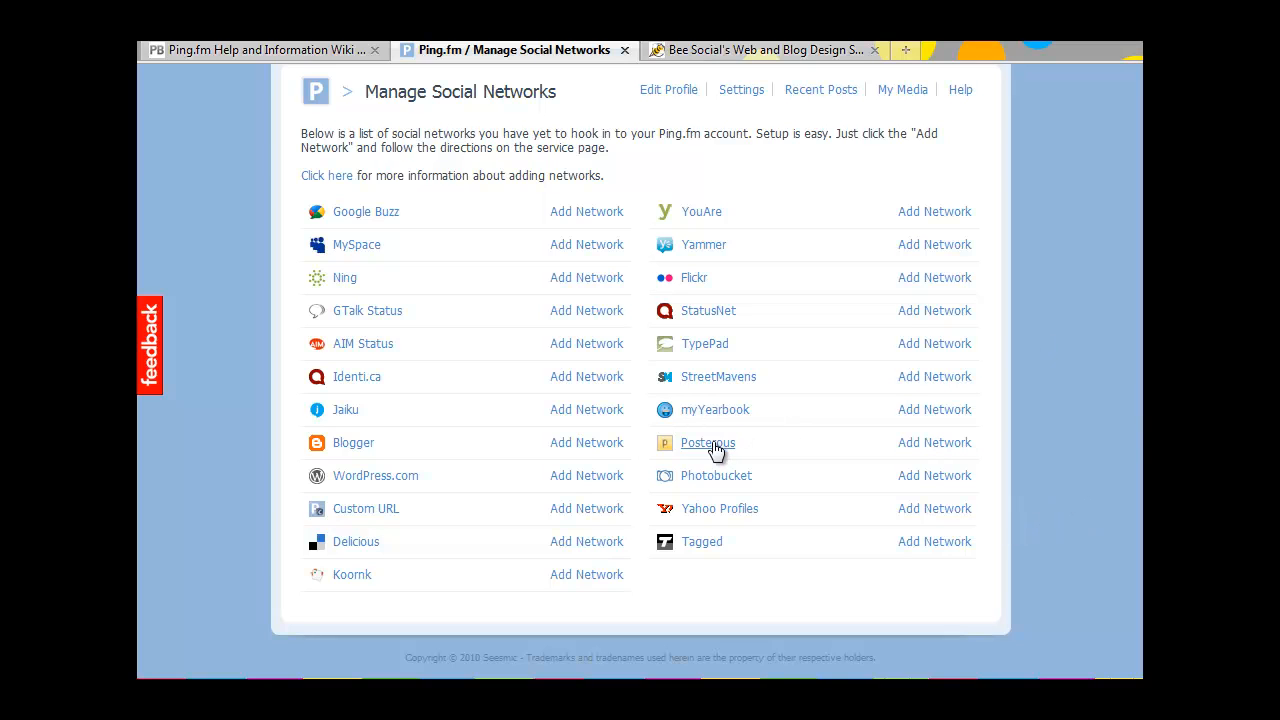
{"action": "left_click", "coordinate": [955, 445]}
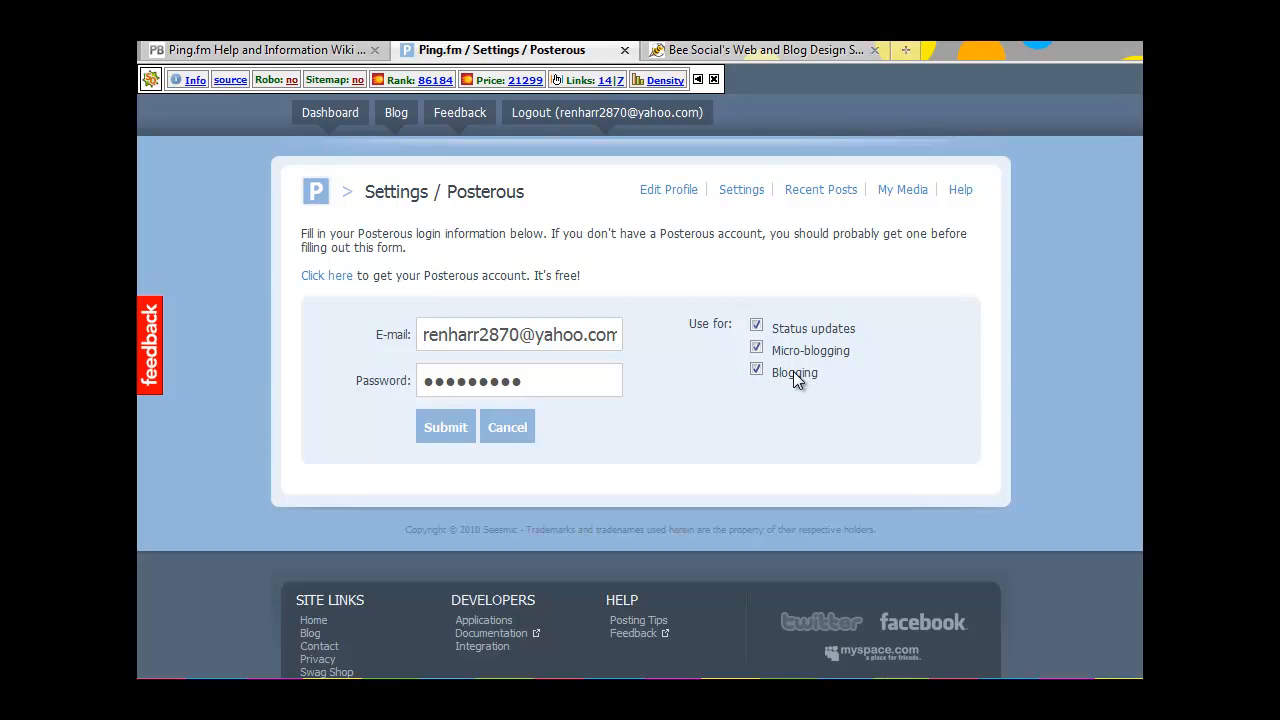
{"action": "left_click", "coordinate": [441, 426]}
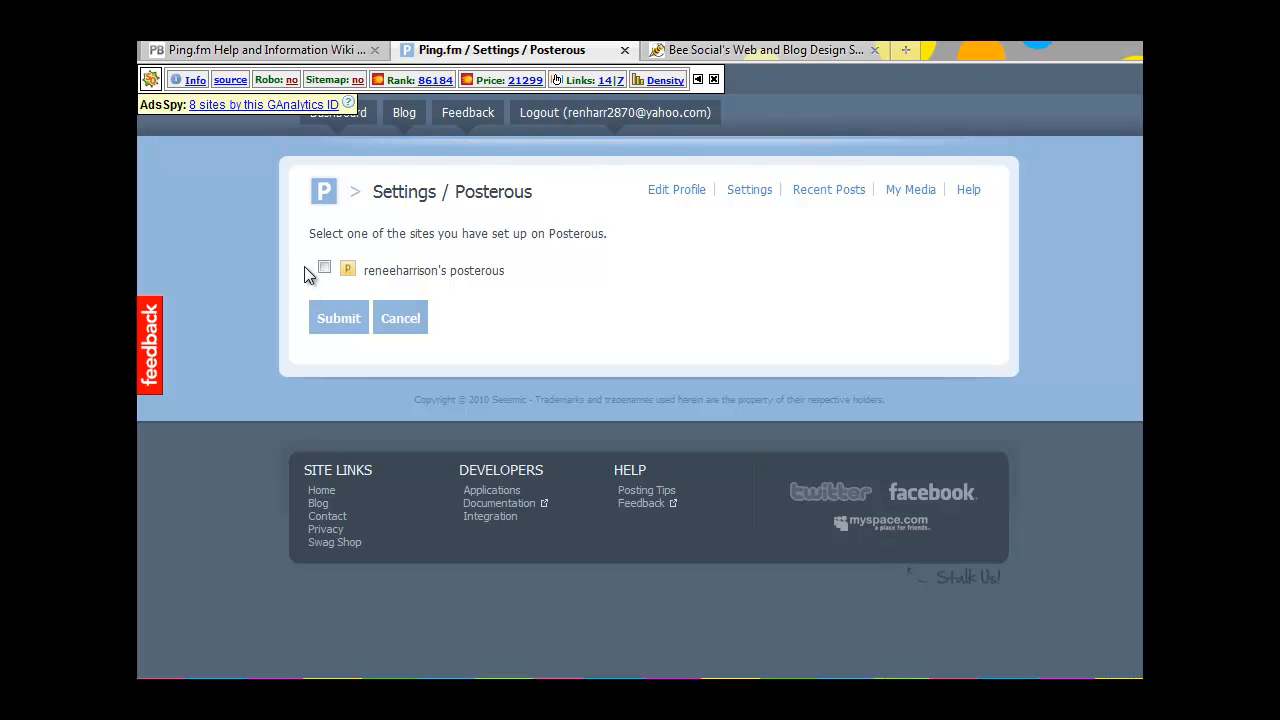
{"action": "left_click", "coordinate": [340, 316]}
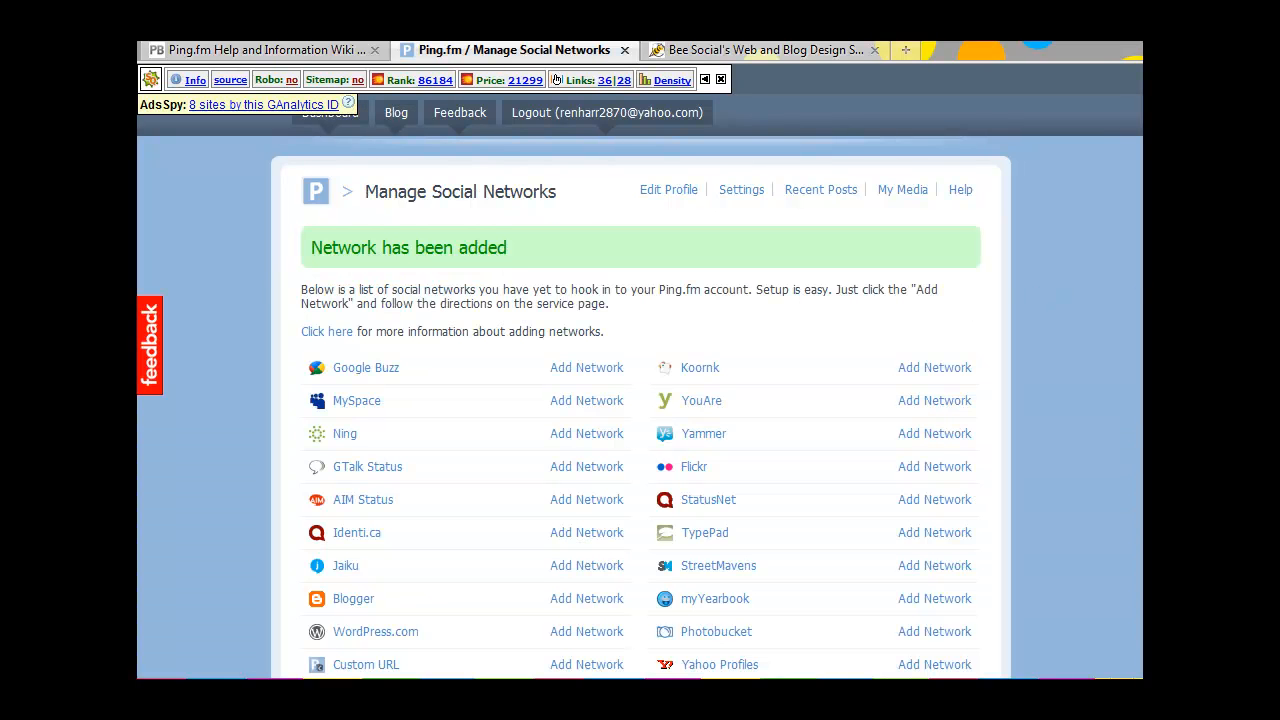
- Return to the dashboard and check the list of connected social networks
{"action": "scroll", "coordinate": [640, 450], "scroll_direction": "down", "scroll_amount": 3}
{"action": "scroll", "coordinate": [640, 450], "scroll_direction": "up", "scroll_amount": 2}
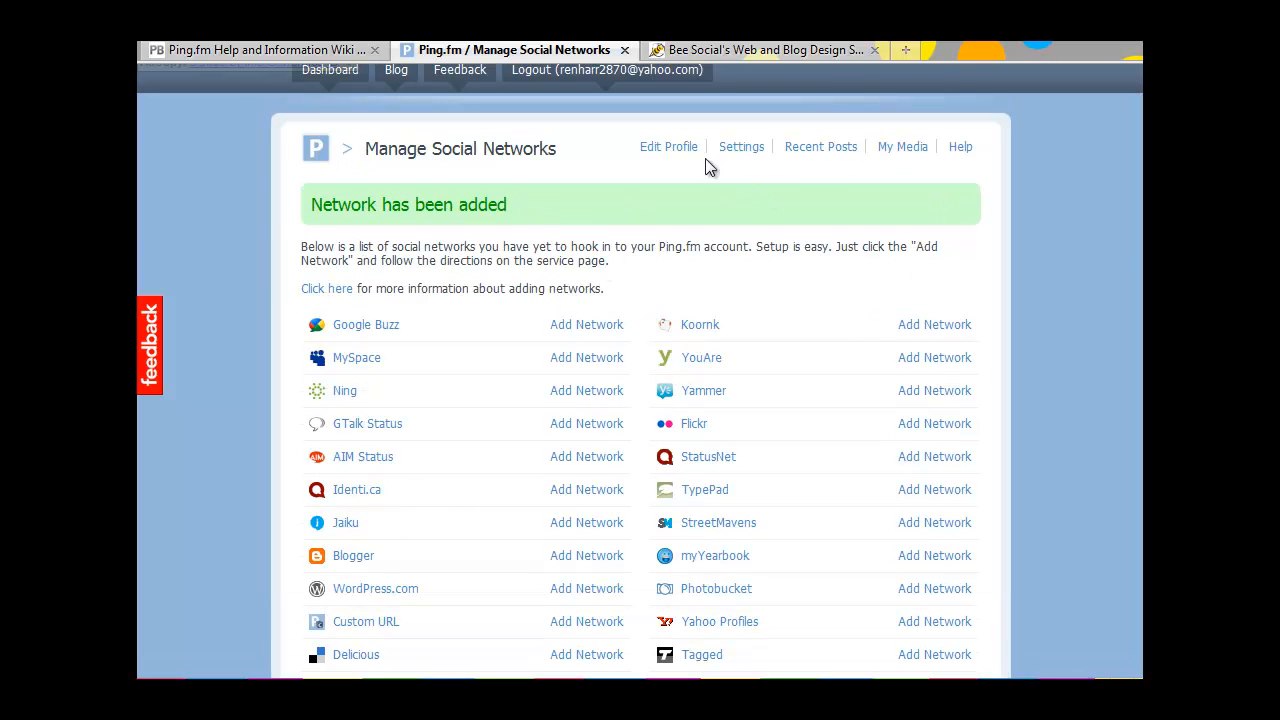
{"action": "left_click", "coordinate": [332, 90]}
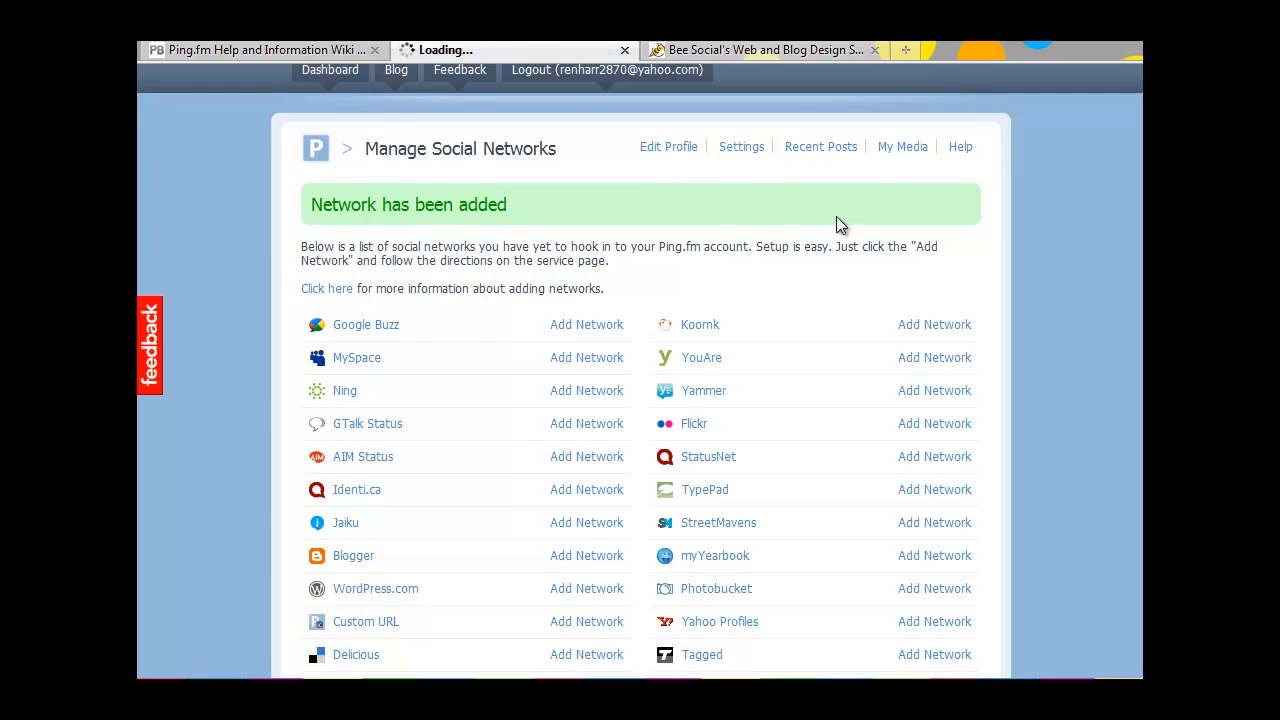
{"action": "scroll", "coordinate": [837, 223], "scroll_direction": "down", "scroll_amount": 2}
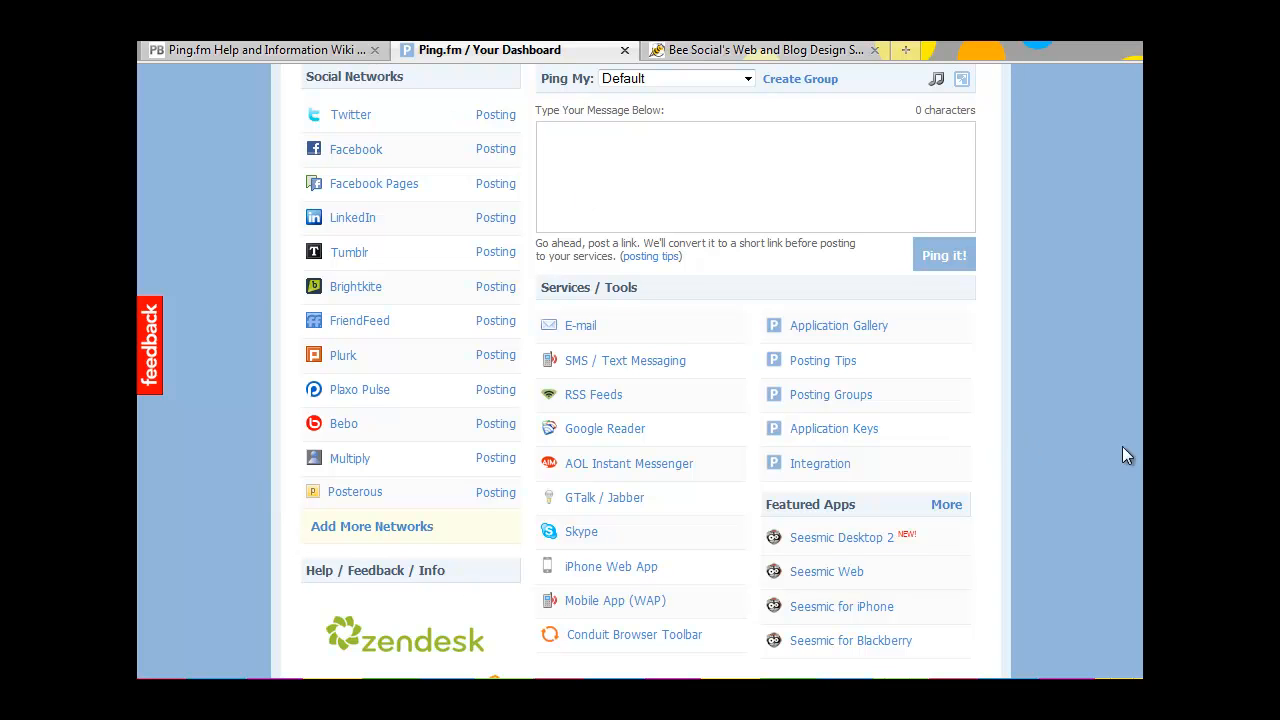
- Look over the service settings and examine the existing posting groups and the networks assigned to them
{"action": "scroll", "coordinate": [640, 370], "scroll_direction": "up", "scroll_amount": 2}
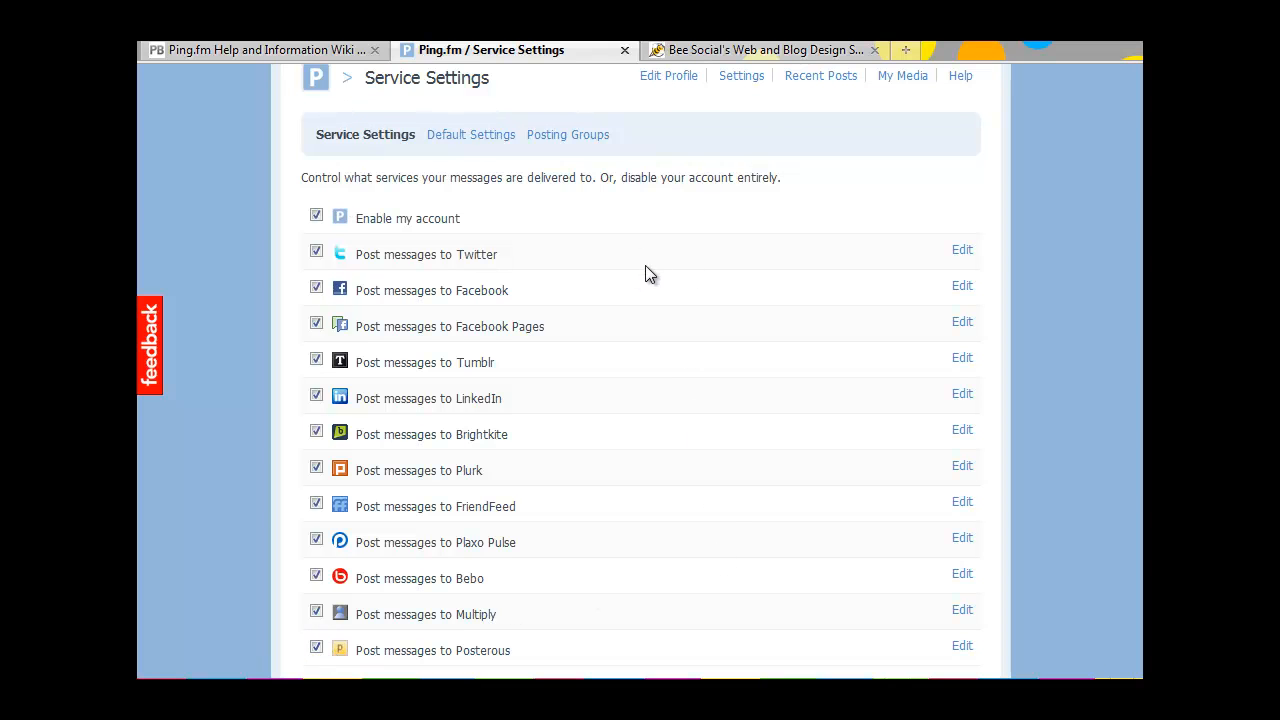
{"action": "scroll", "coordinate": [640, 370], "scroll_direction": "down", "scroll_amount": 1}
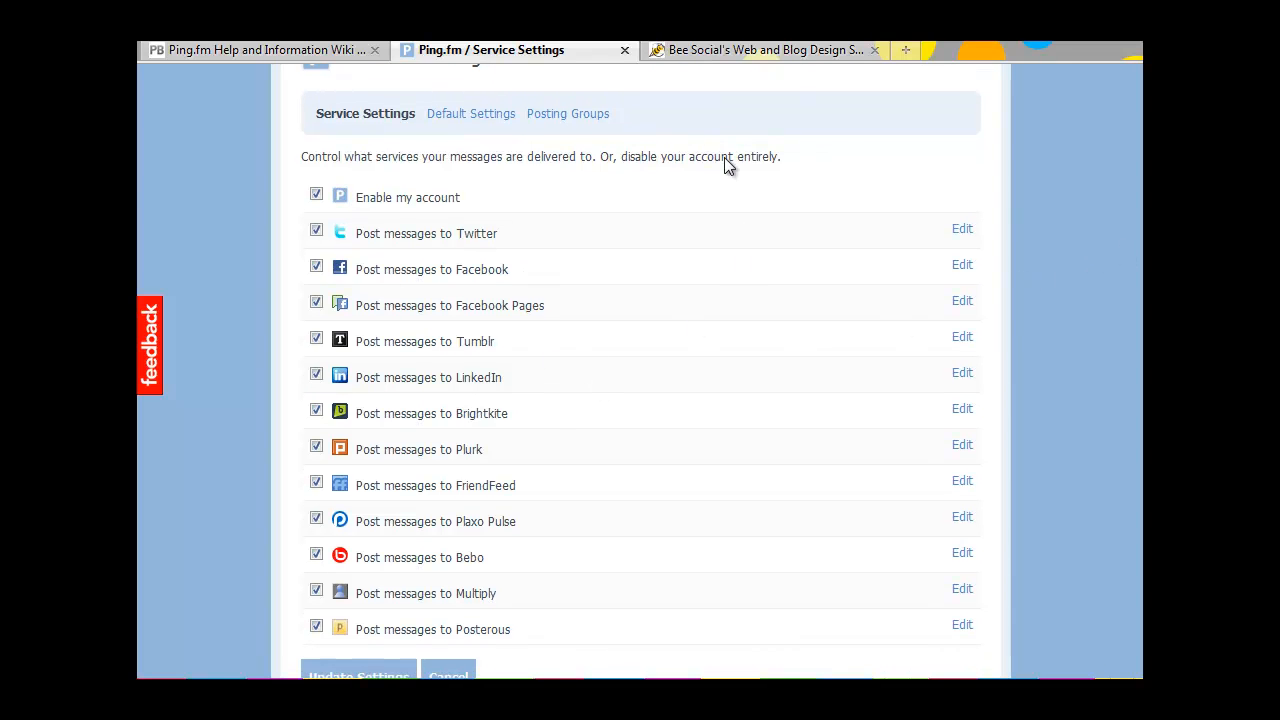
{"action": "left_click", "coordinate": [560, 117]}
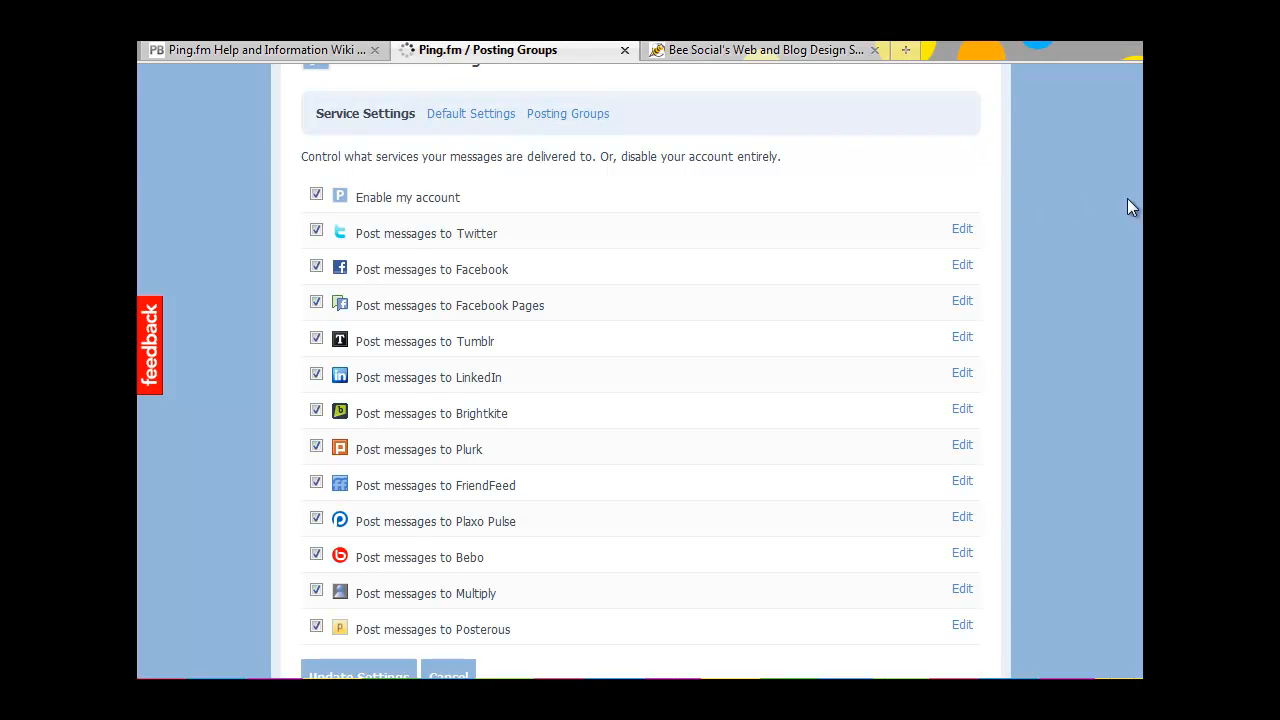
{"action": "scroll", "coordinate": [640, 400], "scroll_direction": "down", "scroll_amount": 5}
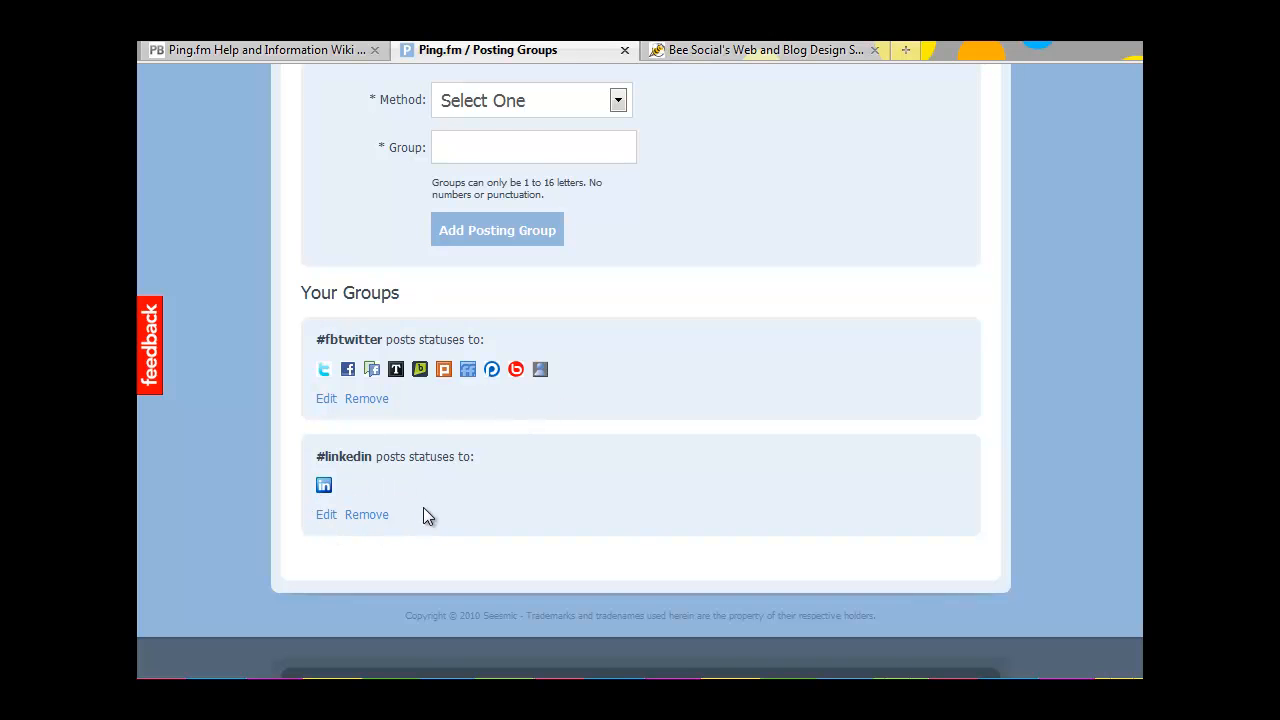
{"action": "scroll", "coordinate": [640, 372], "scroll_direction": "down", "scroll_amount": 1}
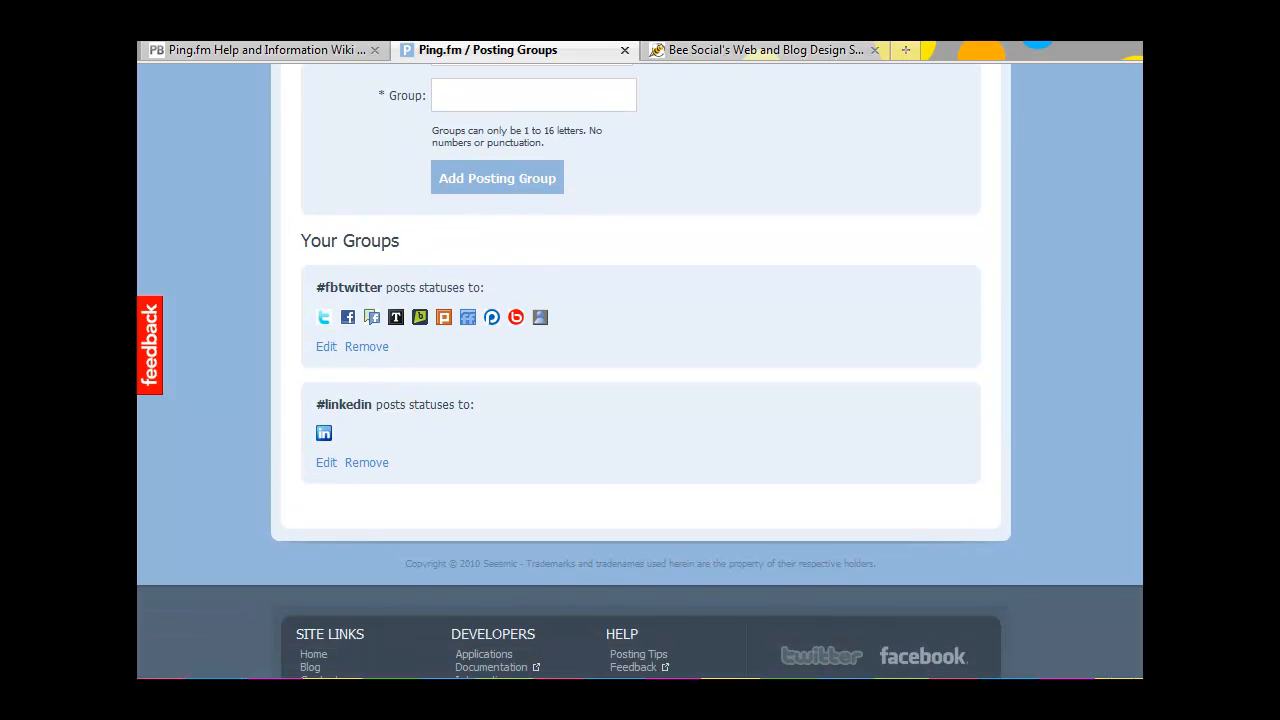
{"action": "scroll", "coordinate": [640, 372], "scroll_direction": "up", "scroll_amount": 4}
{"action": "scroll", "coordinate": [640, 372], "scroll_direction": "down", "scroll_amount": 2}
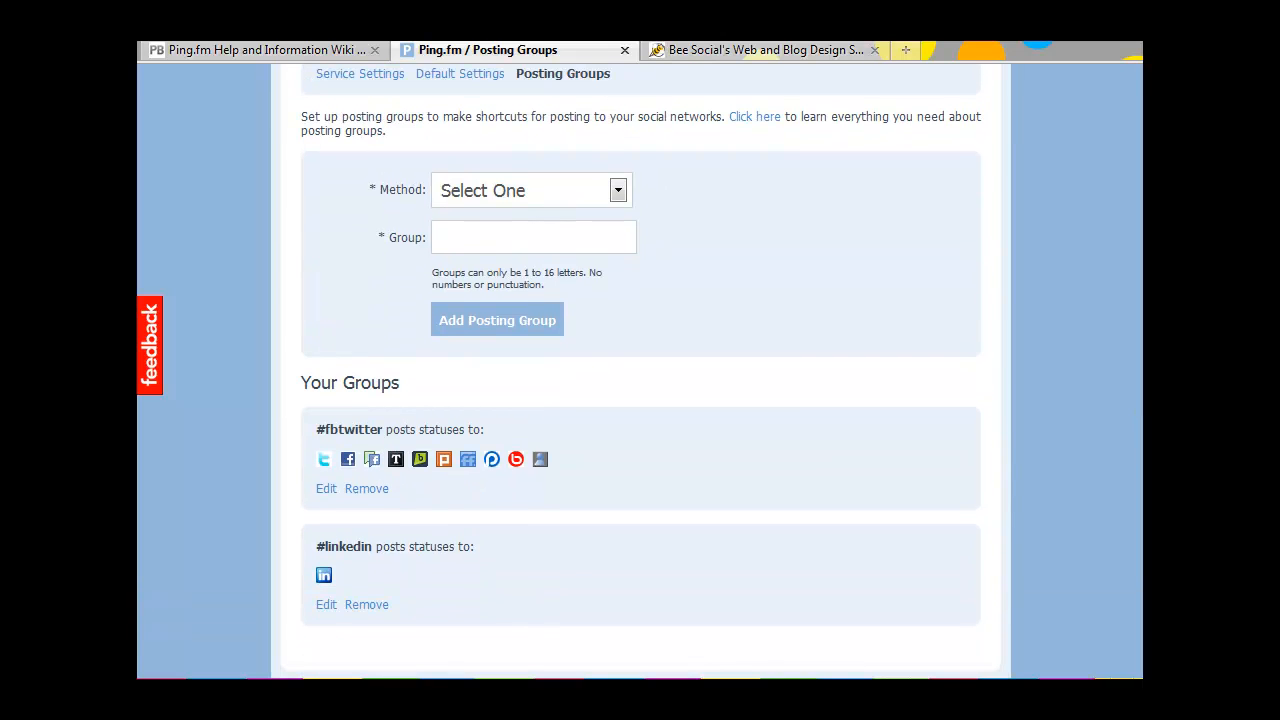
{"action": "scroll", "coordinate": [640, 372], "scroll_direction": "up", "scroll_amount": 4}
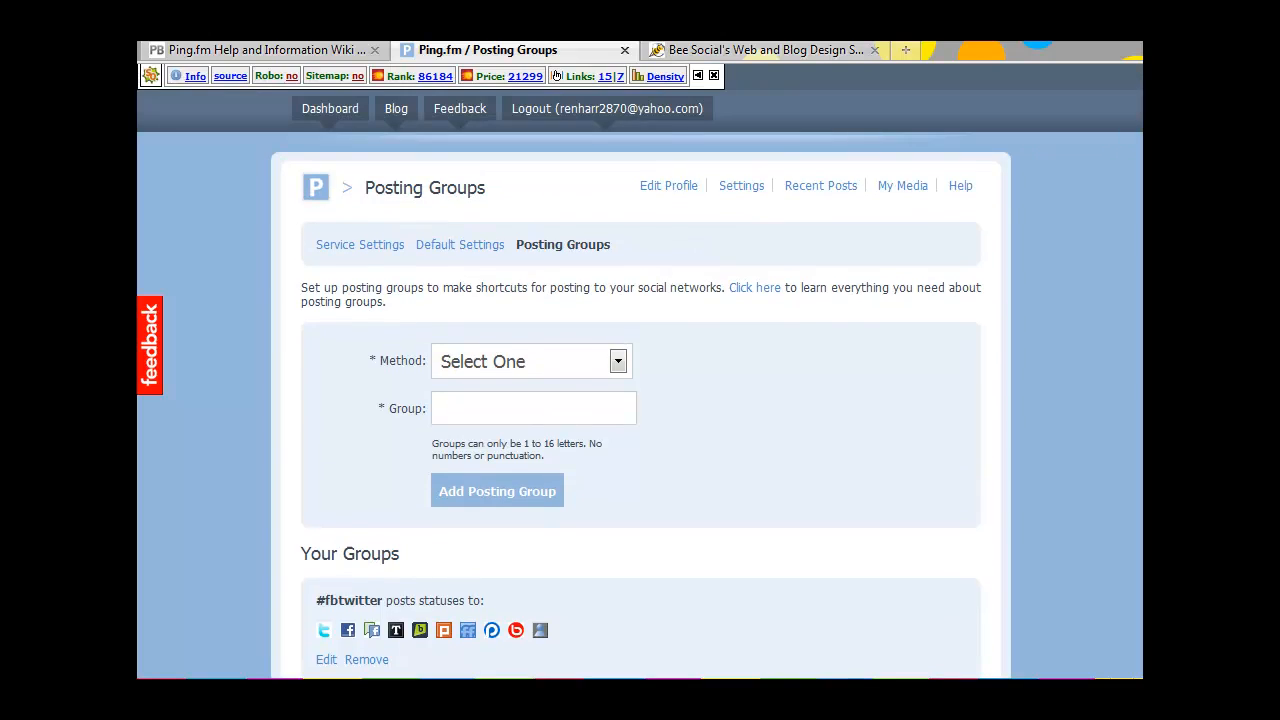
- Examine the default settings and the default posting methods on offer, leaving Status Updates selected
{"action": "left_click", "coordinate": [752, 193]}
{"action": "left_click", "coordinate": [479, 250]}
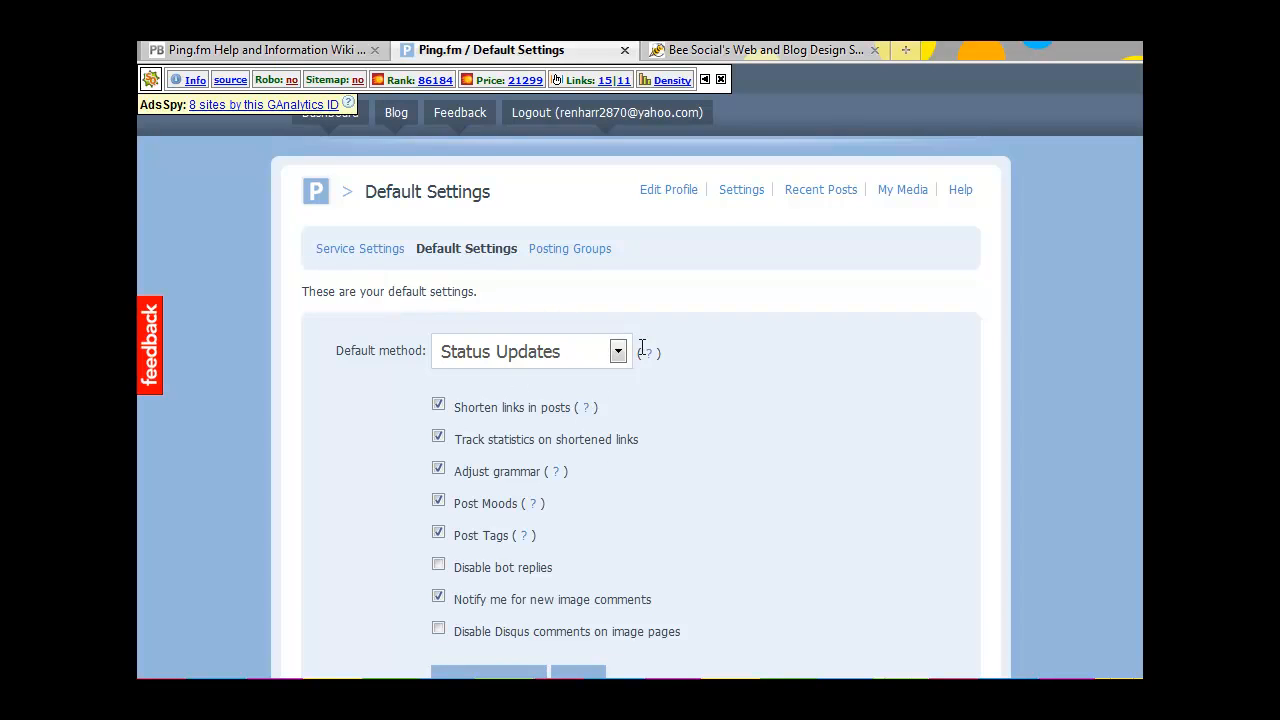
{"action": "scroll", "coordinate": [613, 350], "scroll_direction": "down", "scroll_amount": 2}
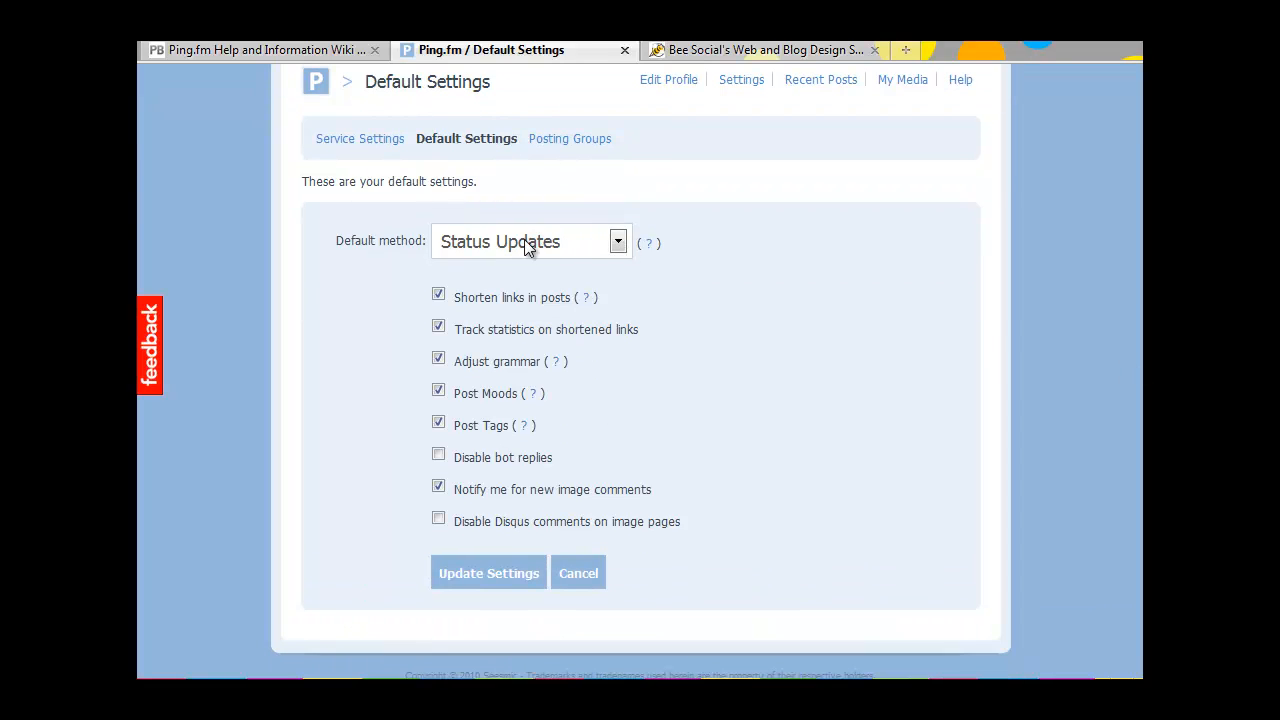
{"action": "left_click", "coordinate": [618, 241]}
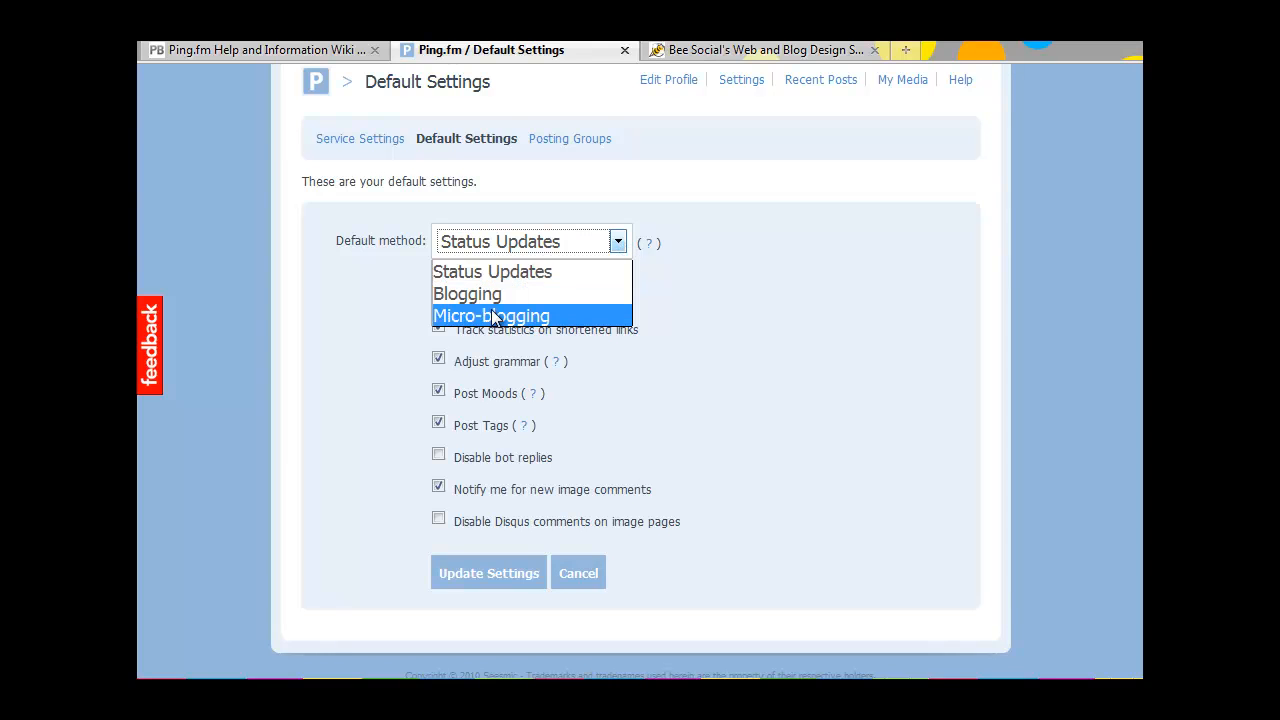
{"action": "left_click", "coordinate": [536, 275]}
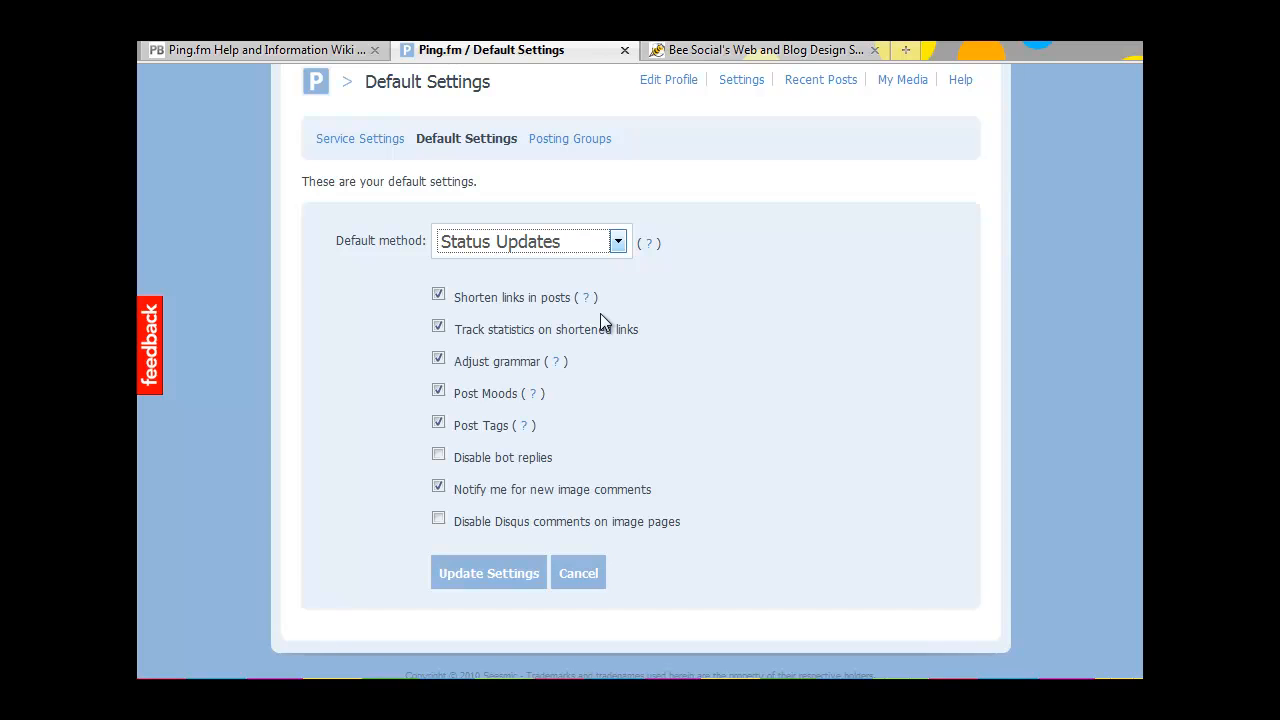
{"action": "scroll", "coordinate": [455, 316], "scroll_direction": "down", "scroll_amount": 1}
{"action": "left_click", "coordinate": [438, 313]}
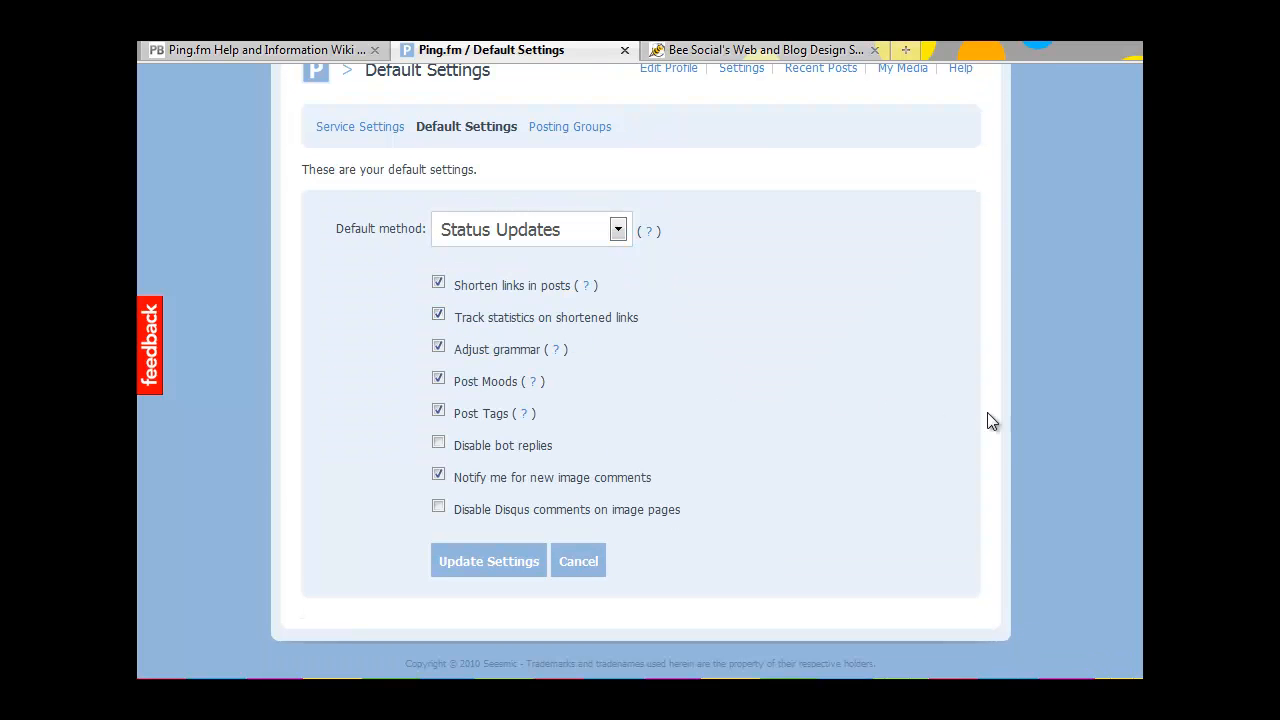
- Start a new posting group named blog with Blogging as its method
{"action": "scroll", "coordinate": [640, 370], "scroll_direction": "up", "scroll_amount": 3}
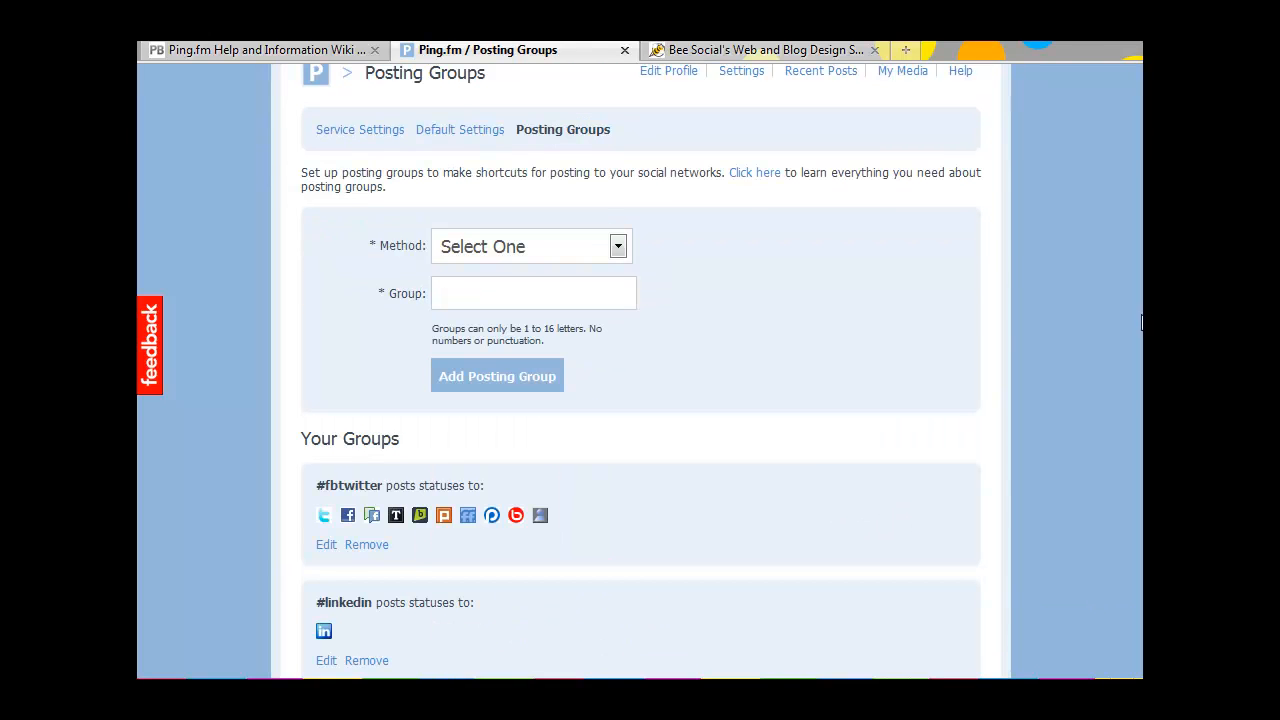
{"action": "left_click", "coordinate": [618, 247]}
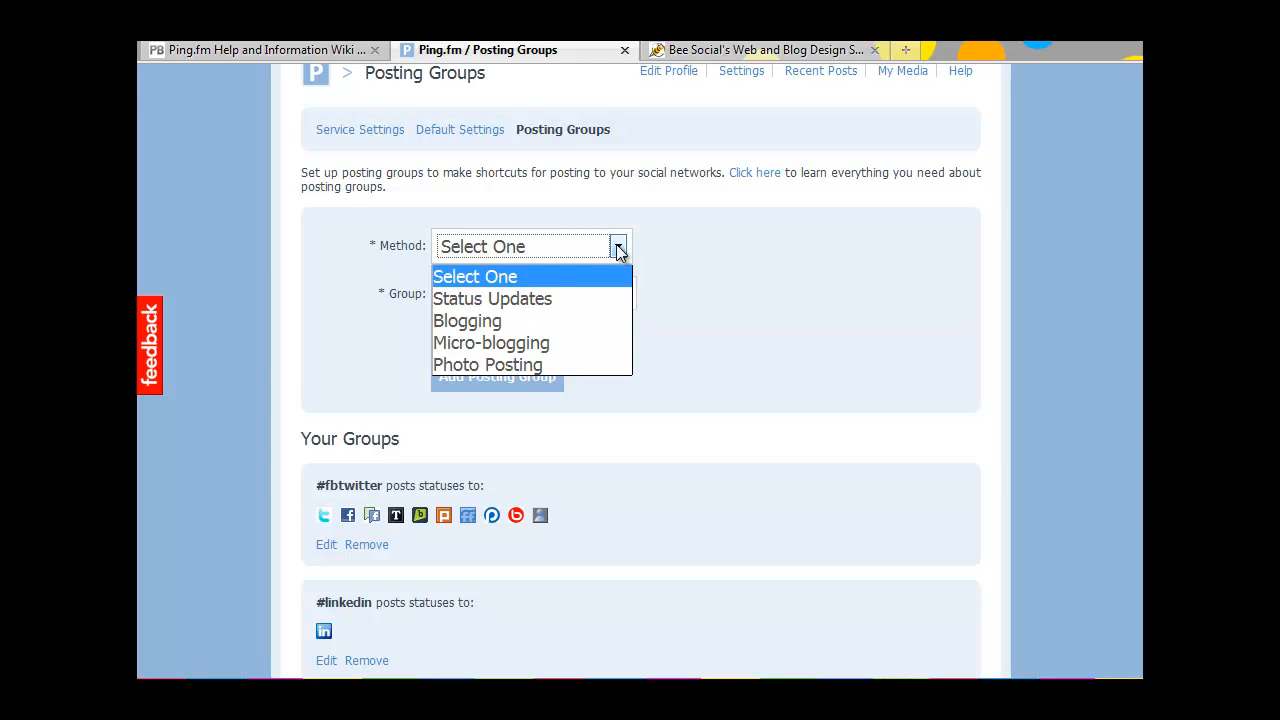
{"action": "left_click", "coordinate": [505, 298]}
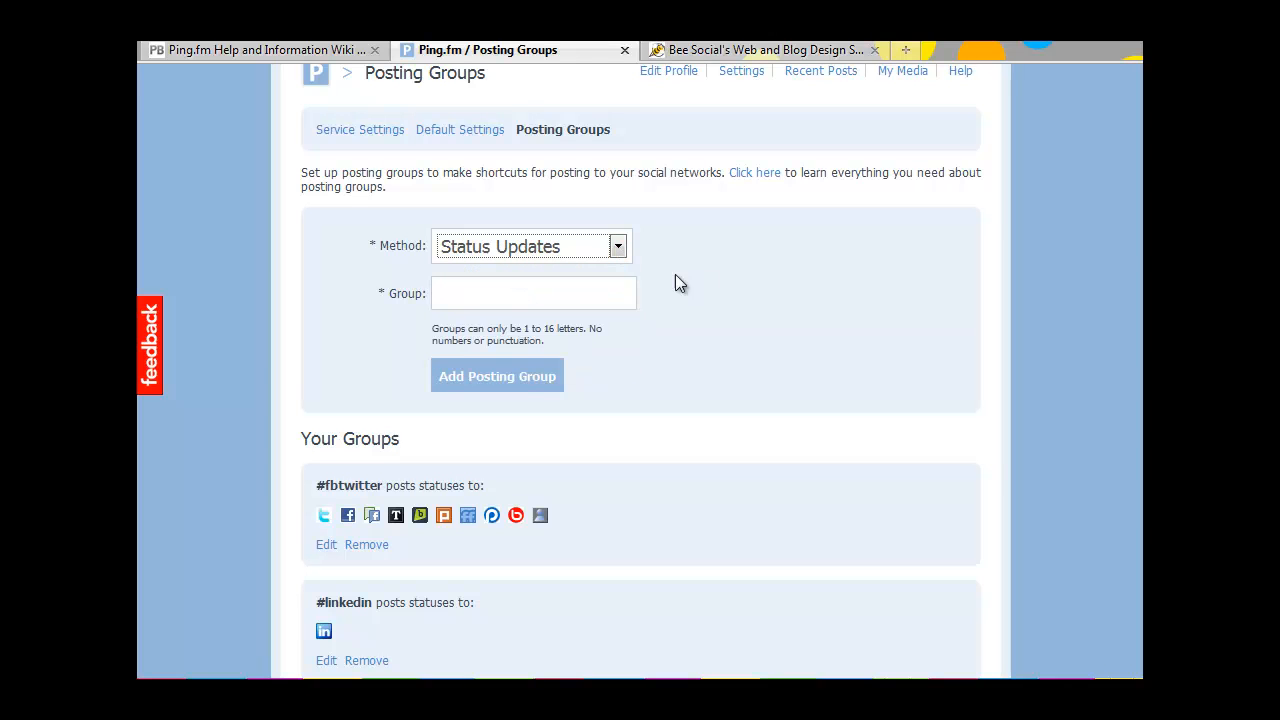
{"action": "left_click", "coordinate": [614, 246]}
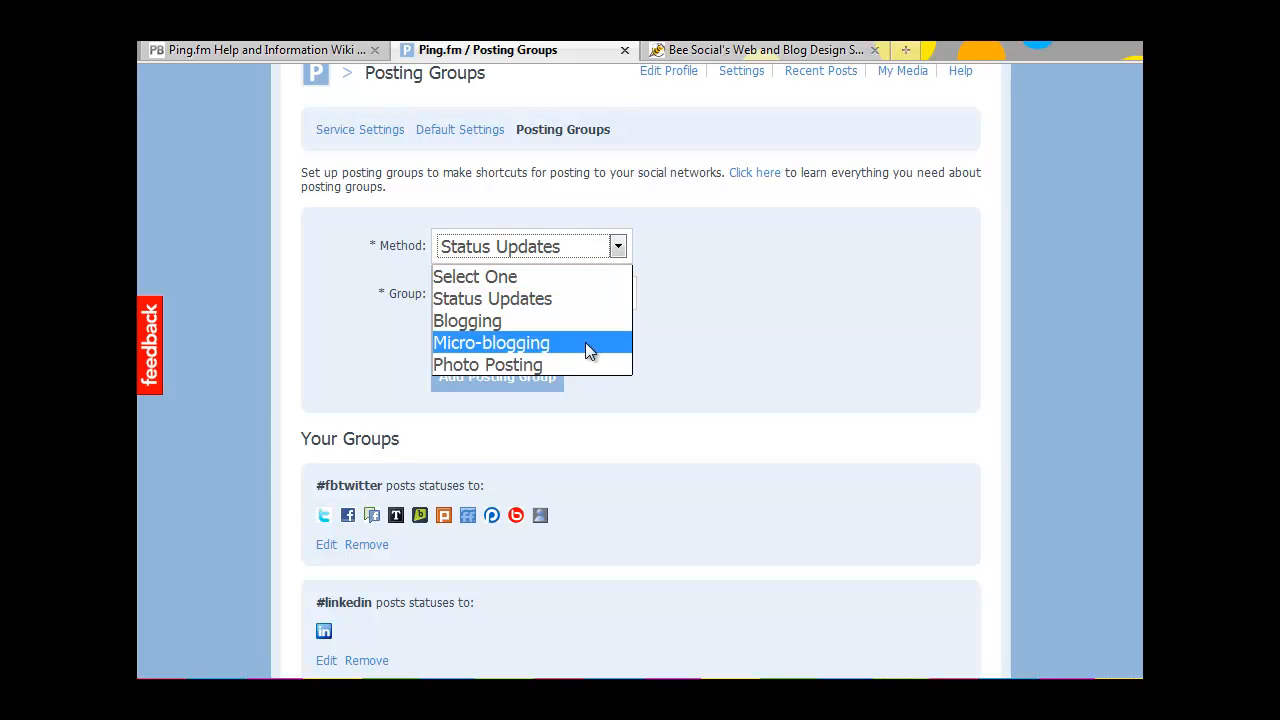
{"action": "left_click", "coordinate": [560, 322]}
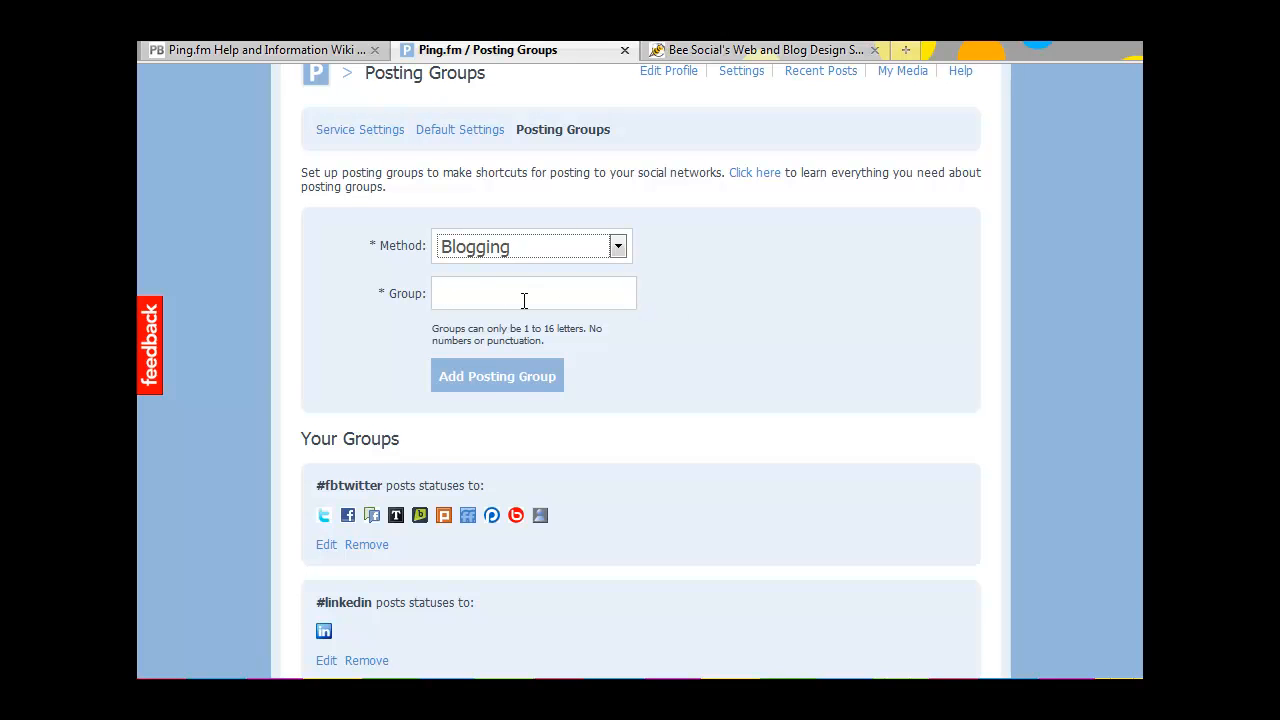
{"action": "left_click", "coordinate": [460, 288]}
{"action": "type", "text": "blog"}
{"action": "left_click", "coordinate": [528, 372]}
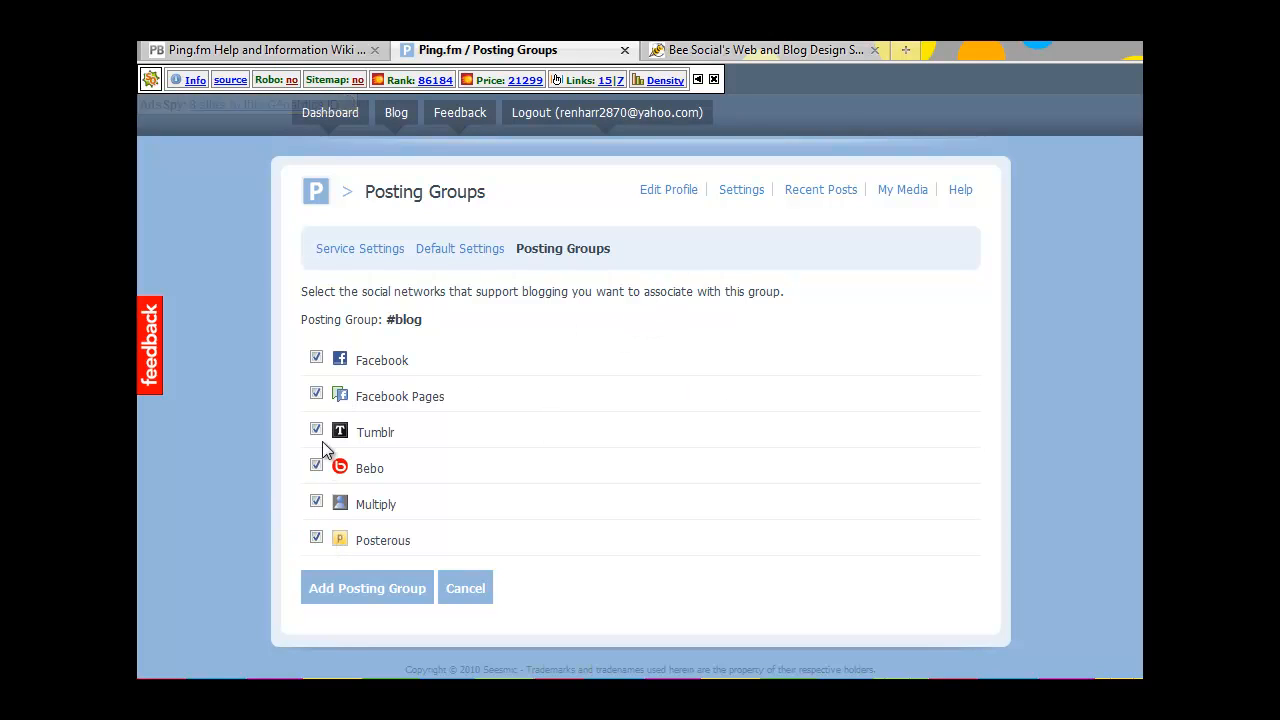
- Exclude Facebook, Facebook Pages, Bebo and Multiply from the #blog group, keep Tumblr and Posterous, and add the group
{"action": "left_click", "coordinate": [317, 393]}
{"action": "left_click", "coordinate": [316, 360]}
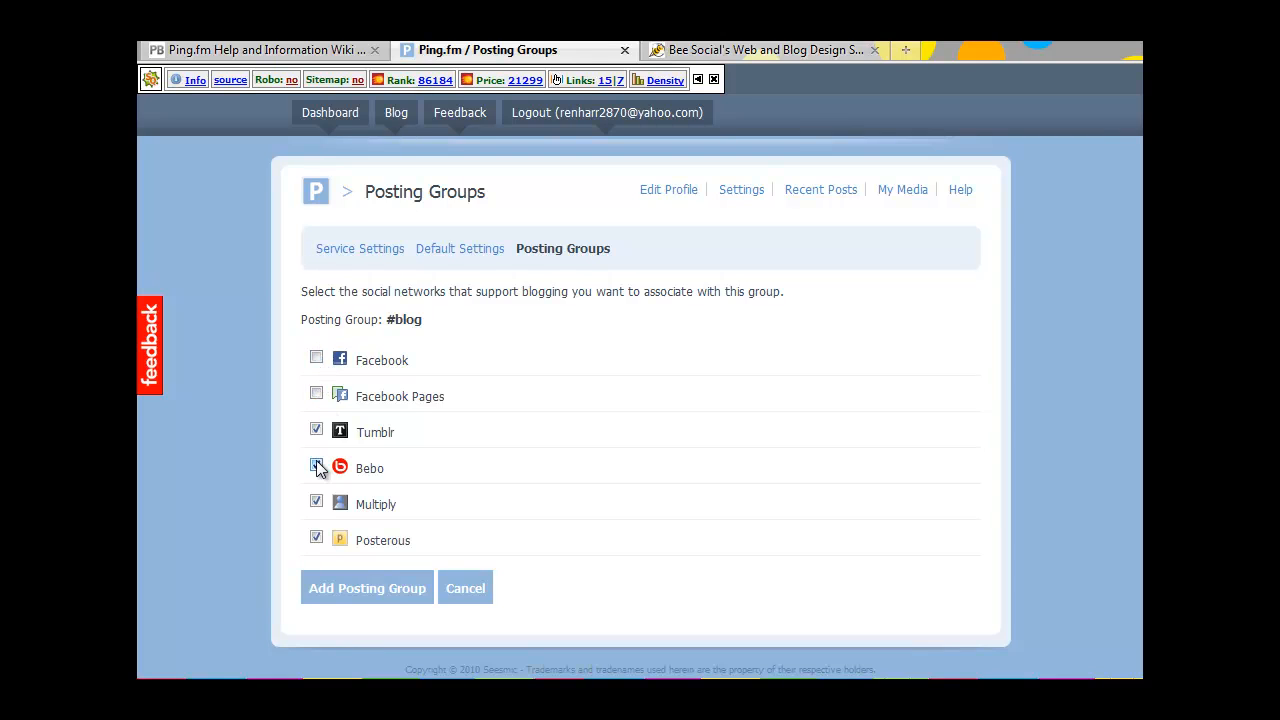
{"action": "left_click", "coordinate": [316, 464]}
{"action": "left_click", "coordinate": [316, 500]}
{"action": "left_click", "coordinate": [390, 588]}
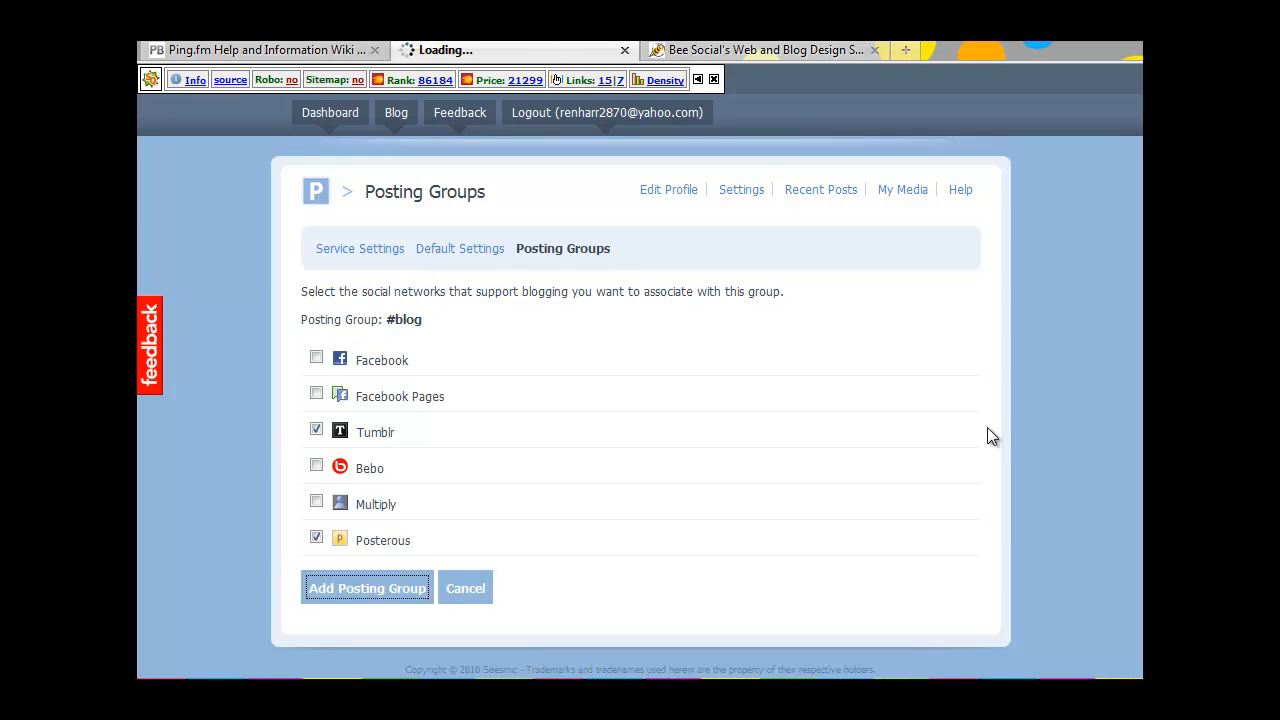
- Examine the methods, custom posting groups and individual networks a dashboard message can be sent to
{"action": "scroll", "coordinate": [640, 400], "scroll_direction": "down", "scroll_amount": 8}
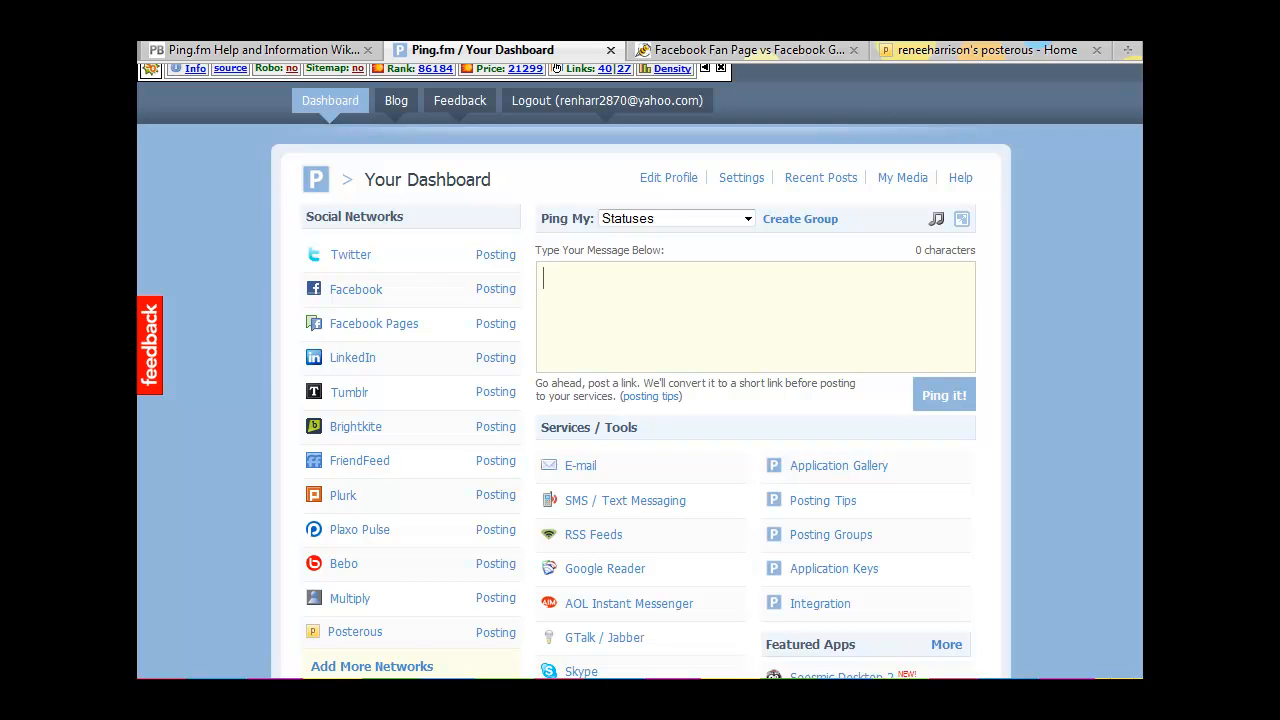
{"action": "left_click", "coordinate": [748, 218]}
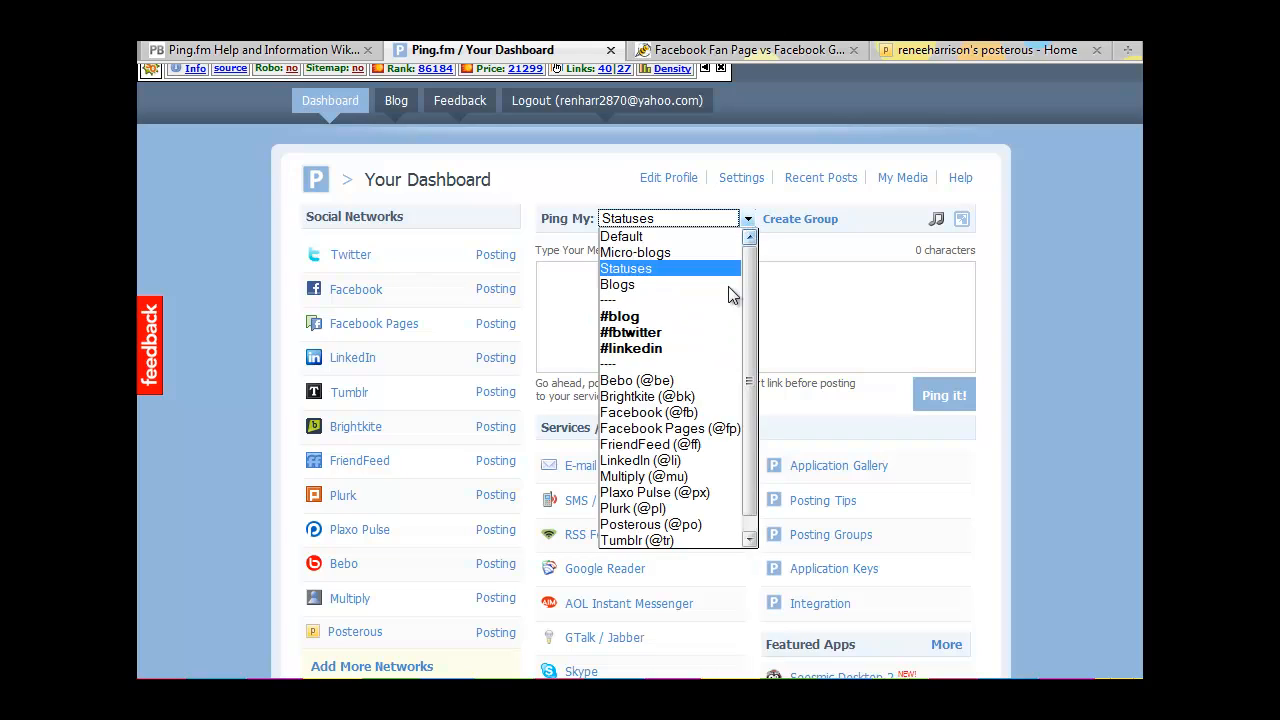
{"action": "left_click", "coordinate": [686, 400]}
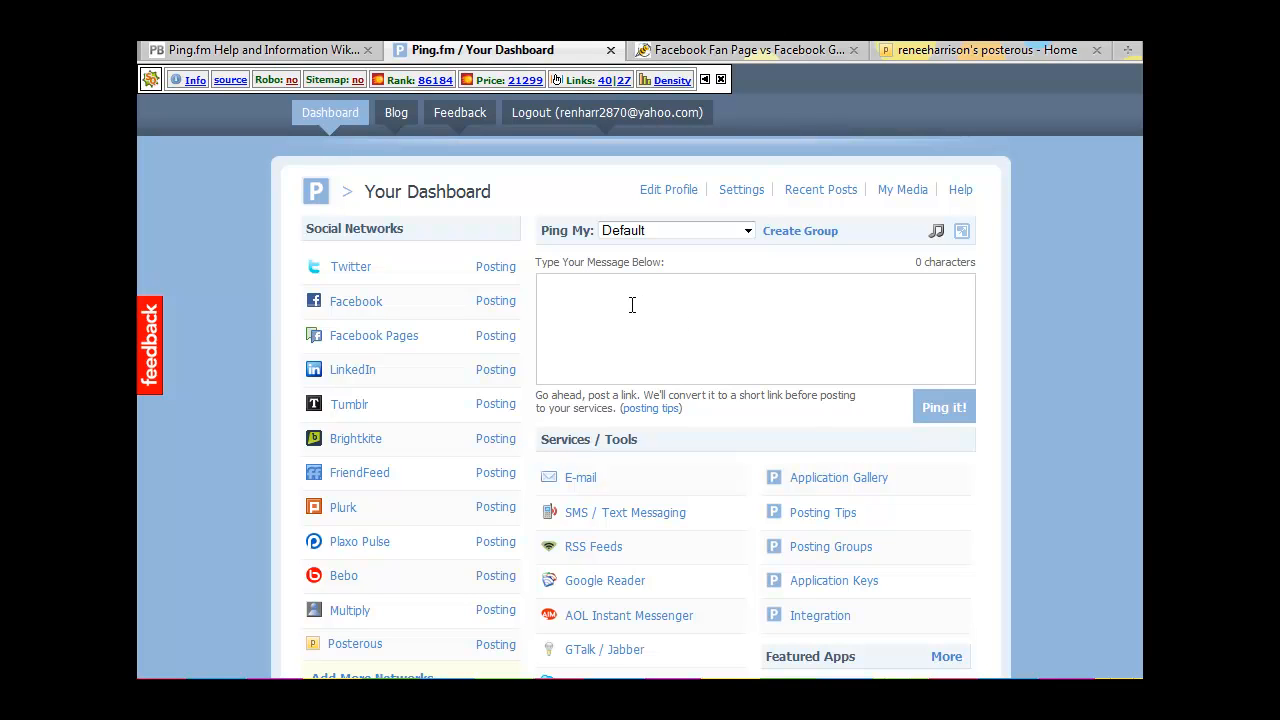
- Review the service settings to check which networks messages are delivered to
{"action": "left_click", "coordinate": [744, 191]}
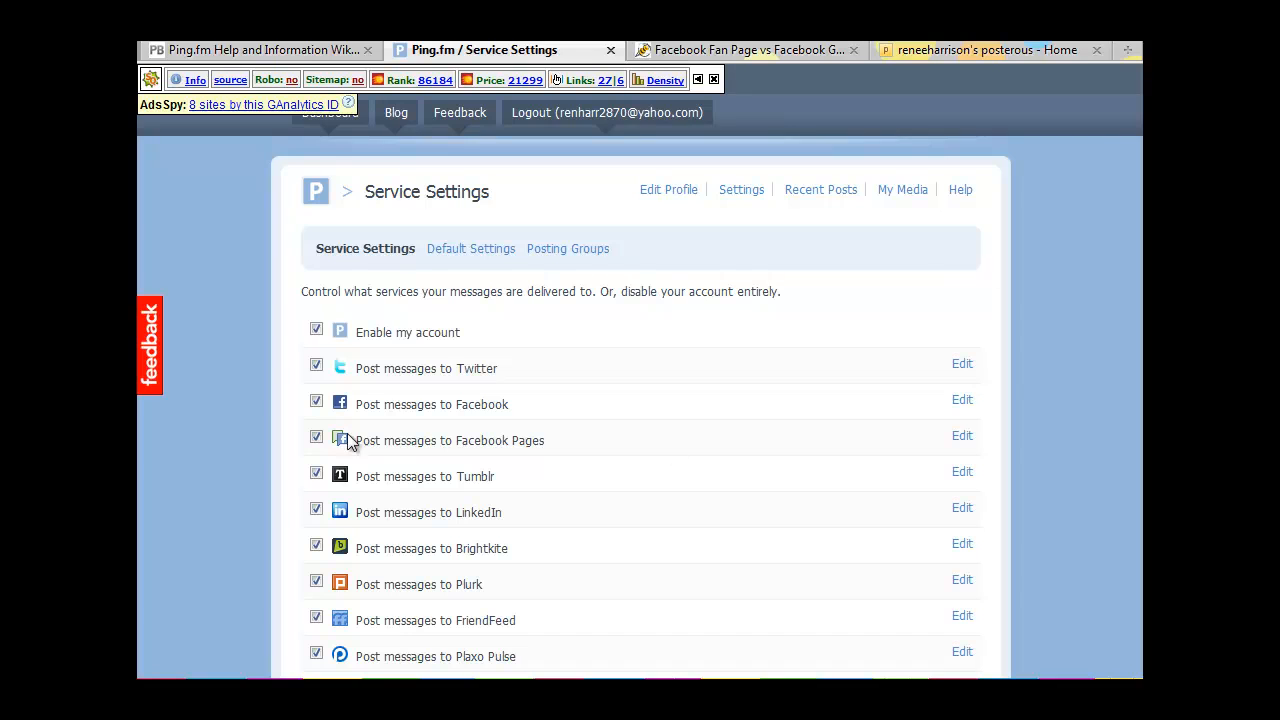
{"action": "scroll", "coordinate": [347, 433], "scroll_direction": "down", "scroll_amount": 2}
{"action": "scroll", "coordinate": [640, 370], "scroll_direction": "down", "scroll_amount": 2}
{"action": "scroll", "coordinate": [640, 370], "scroll_direction": "up", "scroll_amount": 1}
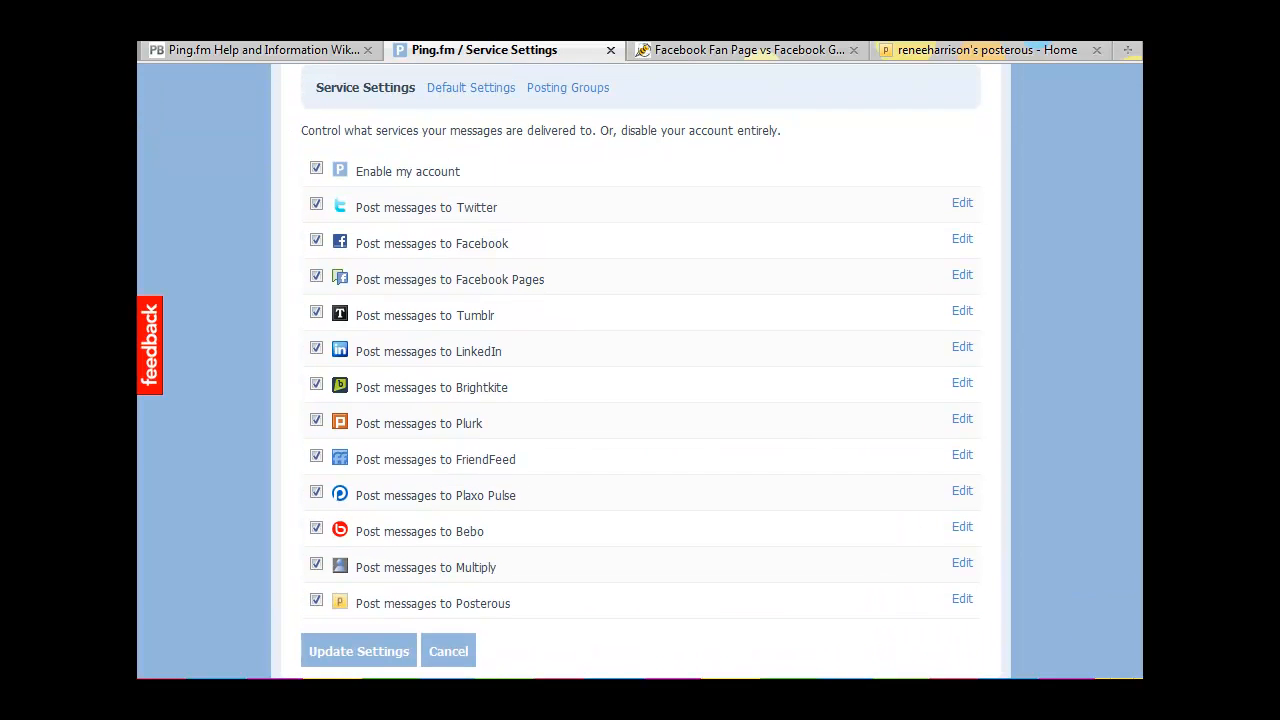
{"action": "scroll", "coordinate": [672, 134], "scroll_direction": "up", "scroll_amount": 3}
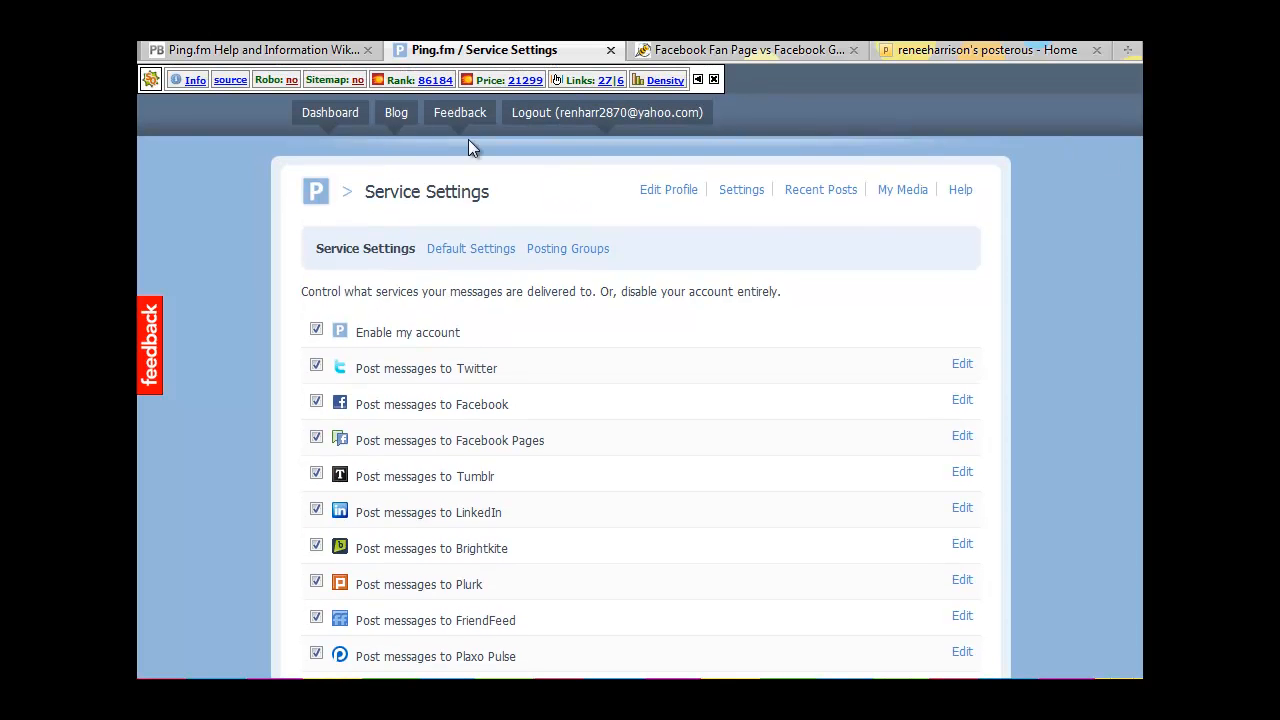
- Paste the Bee Social Web and Blog Design announcement with its services link into the dashboard message and ping it using the Default method
{"action": "left_click", "coordinate": [333, 120]}
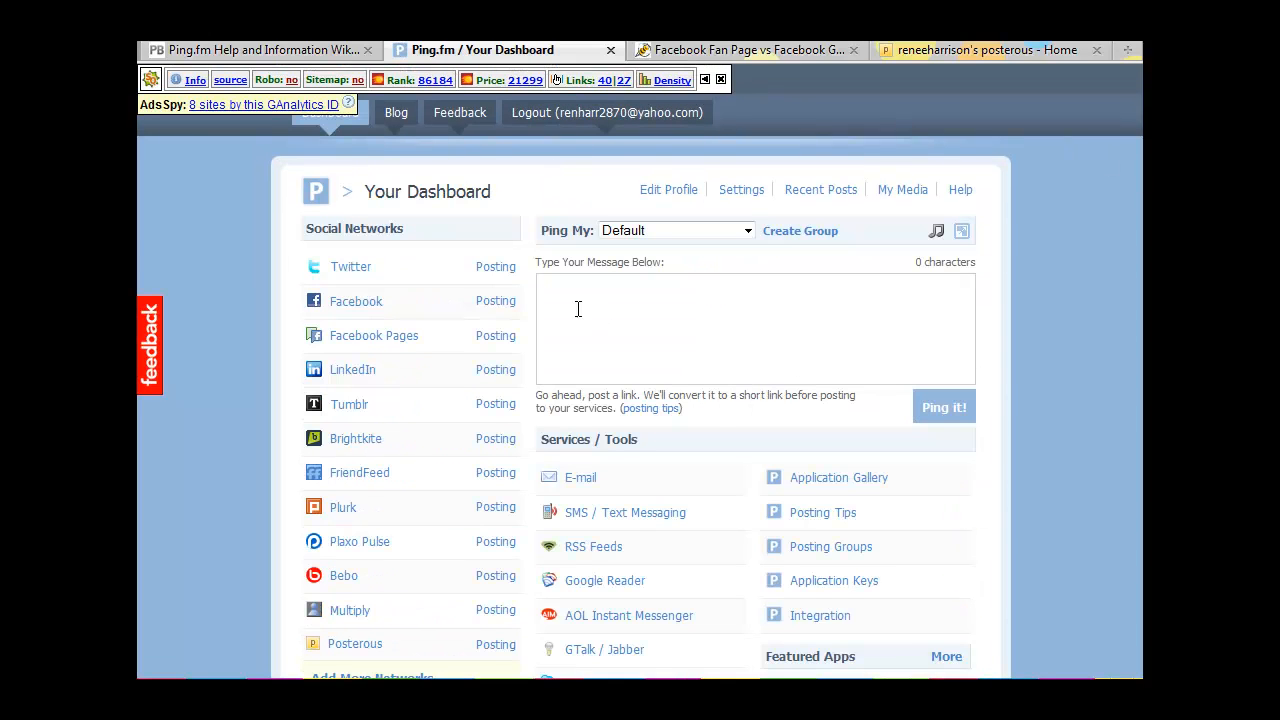
{"action": "right_click", "coordinate": [577, 305]}
{"action": "left_click", "coordinate": [659, 407]}
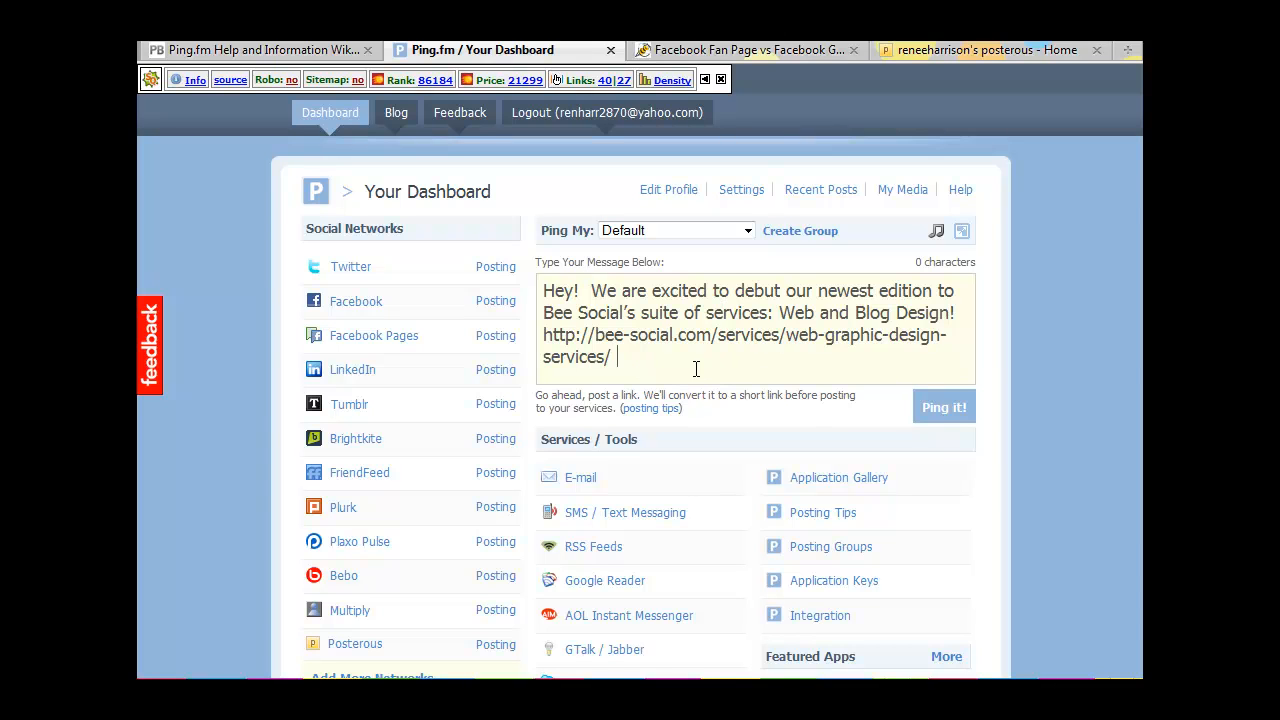
{"action": "left_click", "coordinate": [958, 410]}
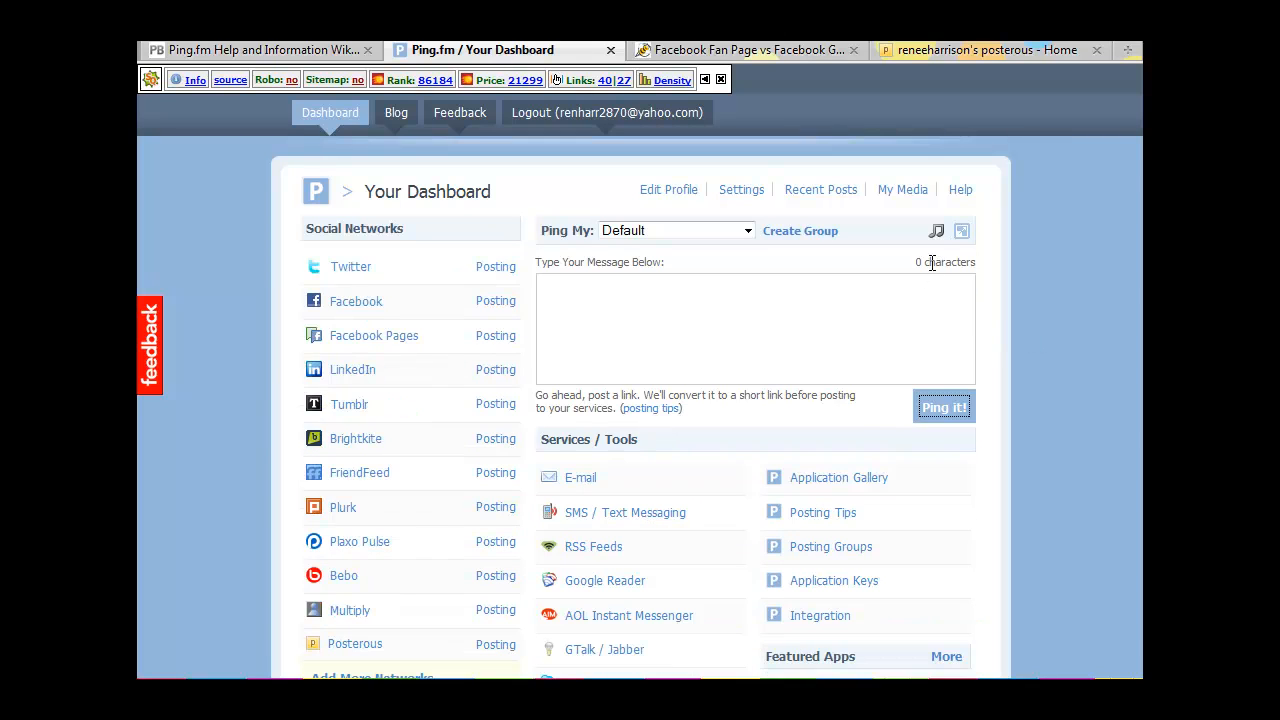
- Look at the Post Song search for including a song link in a post, and close it
{"action": "left_click", "coordinate": [938, 233]}
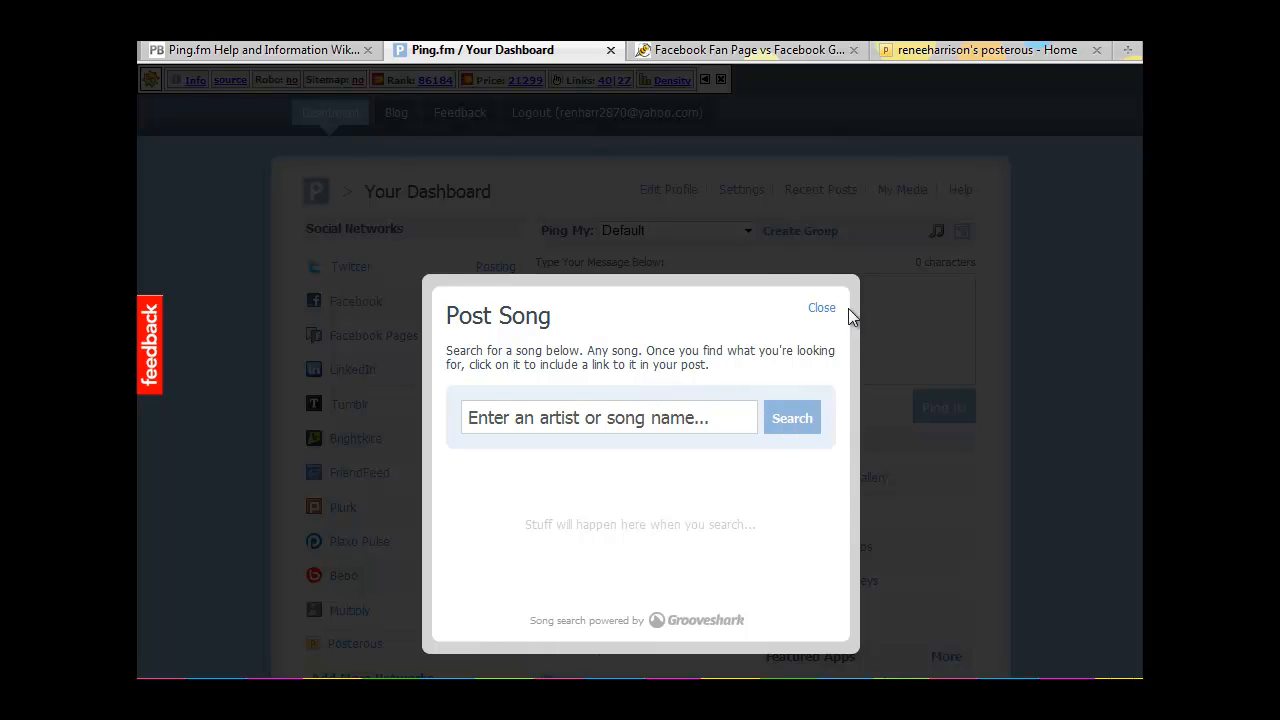
{"action": "left_click", "coordinate": [820, 310]}
{"action": "scroll", "coordinate": [774, 308], "scroll_direction": "down", "scroll_amount": 1}
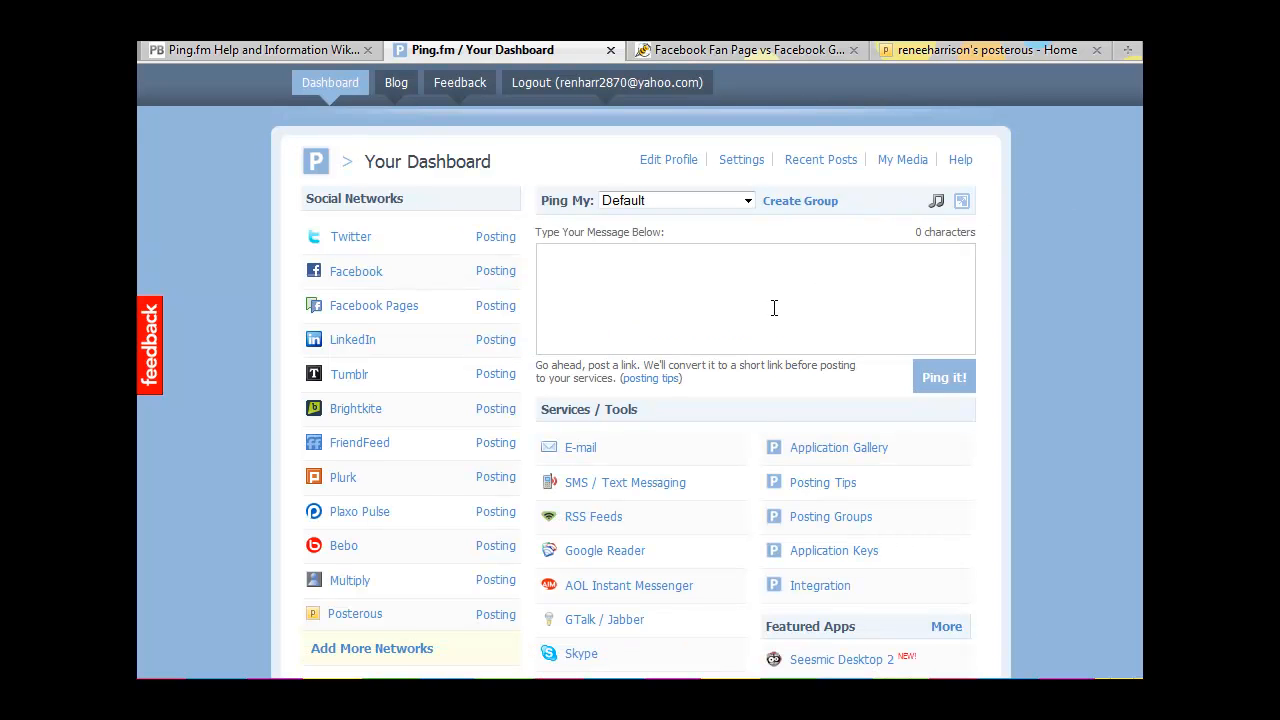